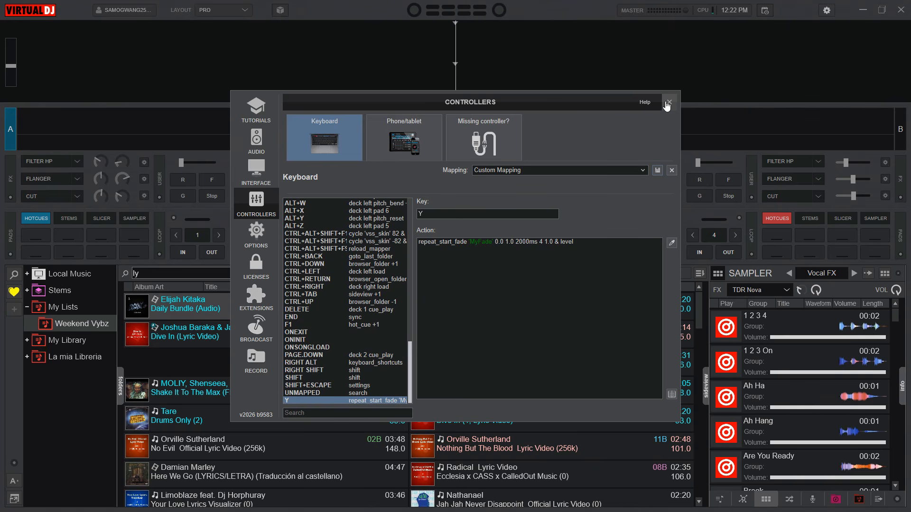
# Close the controller settings and try out the left deck's volume fader.
pyautogui.click(669, 102)
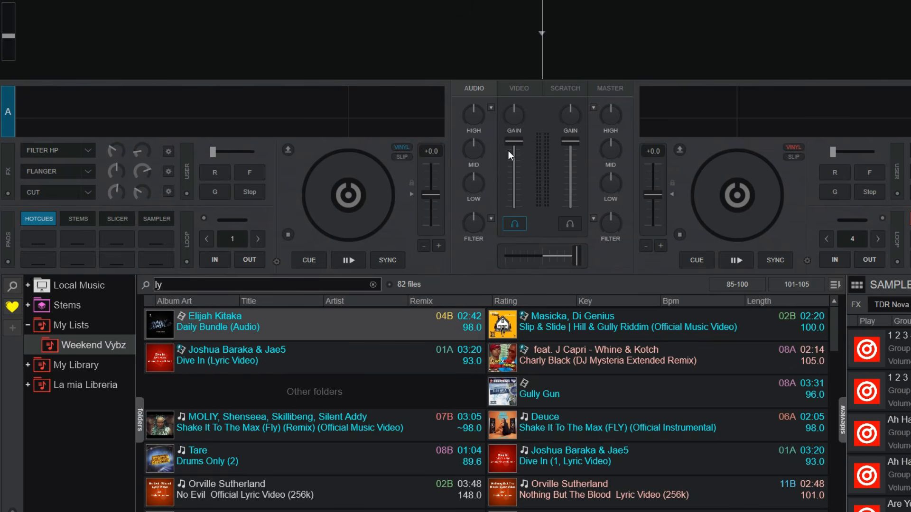
pyautogui.moveTo(516, 141); pyautogui.dragTo(515, 209)
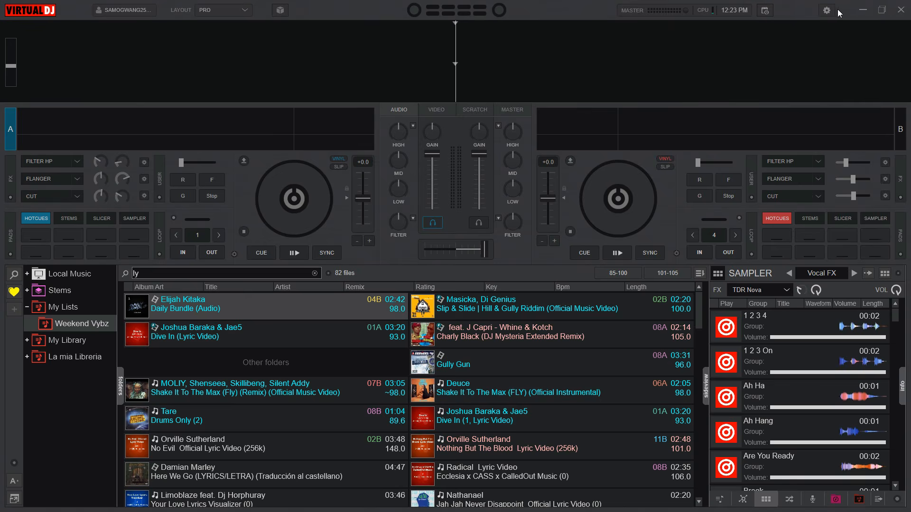
# Set the step count in the Y key's repeat_start_fade mapping to 0 and close the controller settings.
pyautogui.click(826, 10)
pyautogui.click(641, 400)
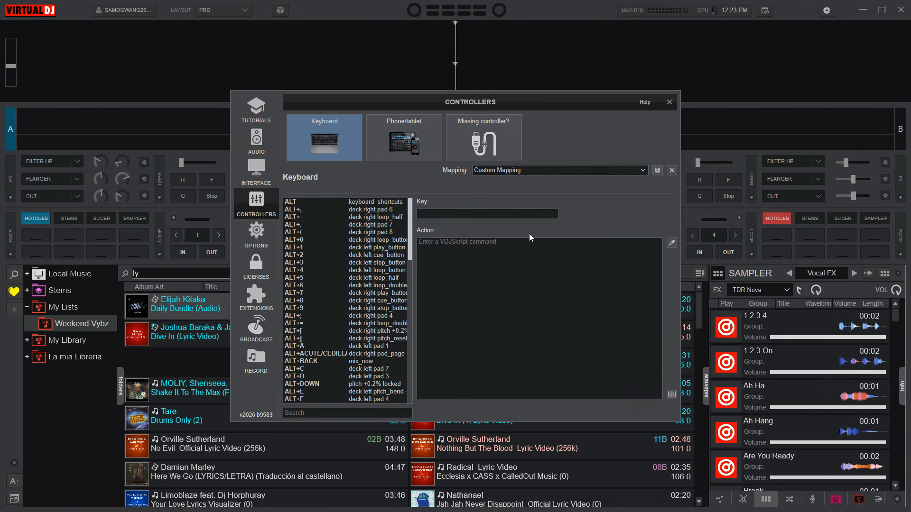
pyautogui.click(524, 214)
pyautogui.press('y')
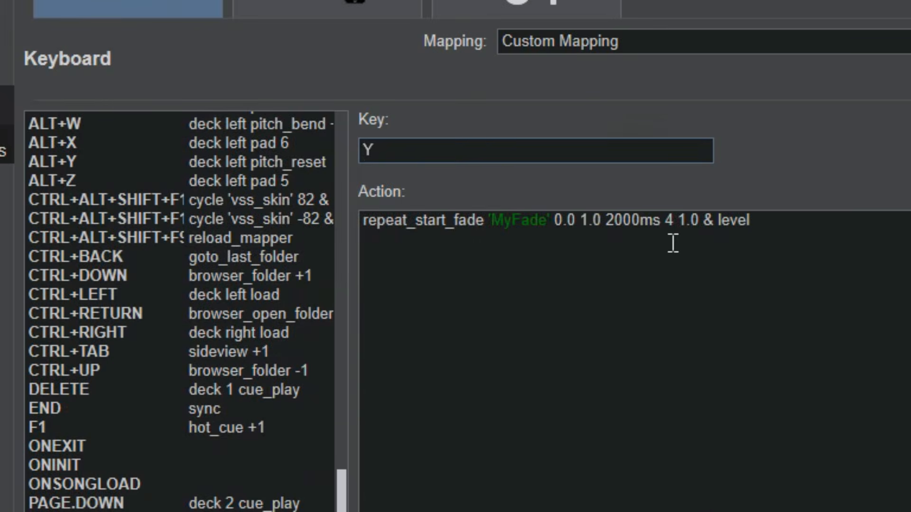
pyautogui.click(673, 220)
pyautogui.press('Right')
pyautogui.press('BackSpace')
pyautogui.write('0')
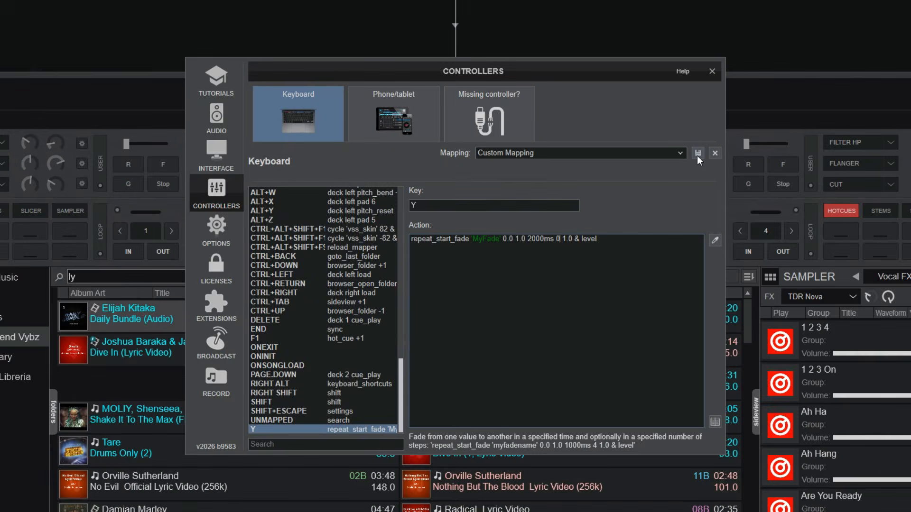
pyautogui.click(712, 71)
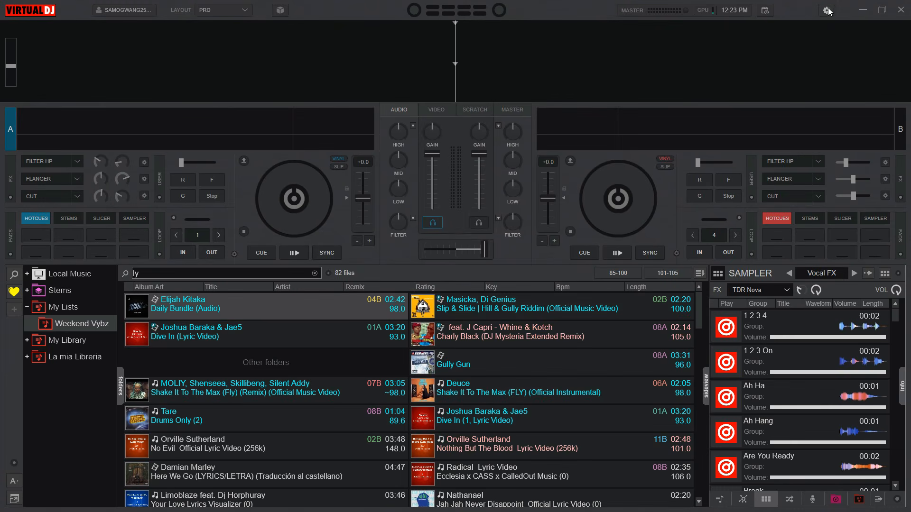
# Set the fade duration in the Y key's mapping to 1000ms and close the controller settings.
pyautogui.click(826, 10)
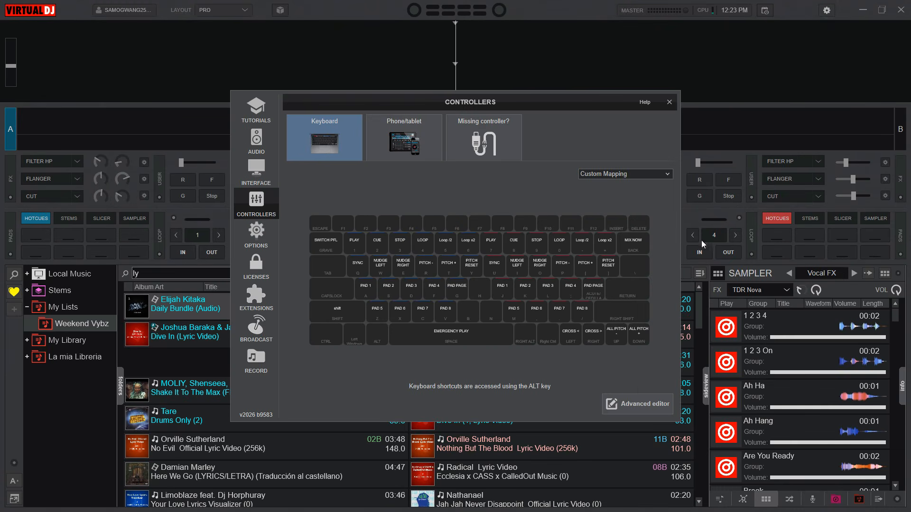
pyautogui.click(636, 404)
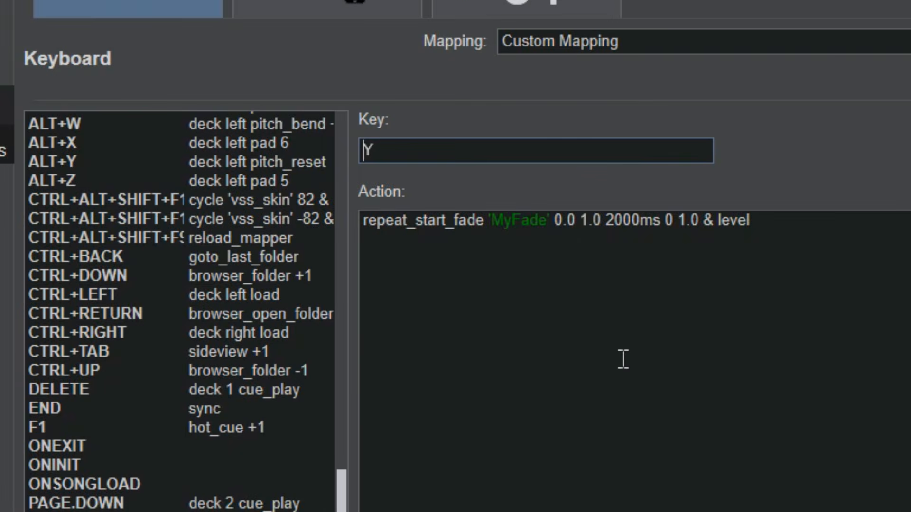
pyautogui.click(632, 228)
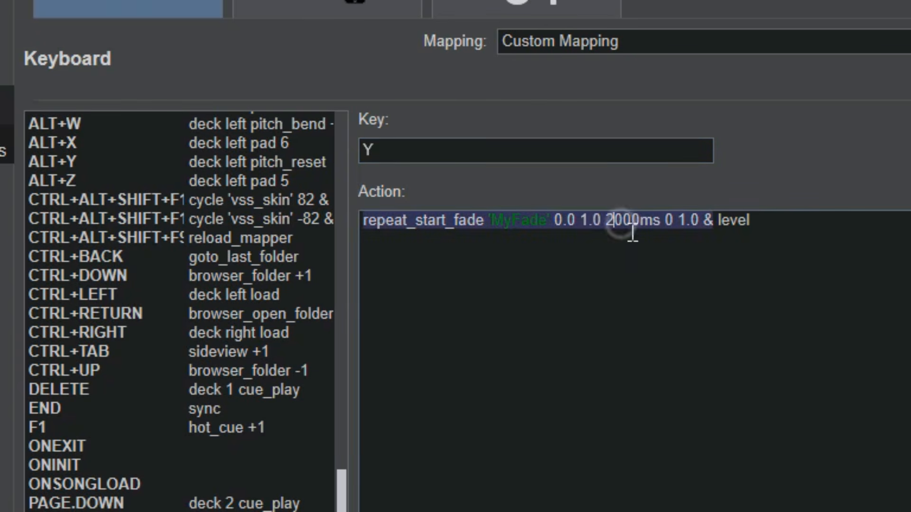
pyautogui.click(617, 224)
pyautogui.press('BackSpace')
pyautogui.write('1')
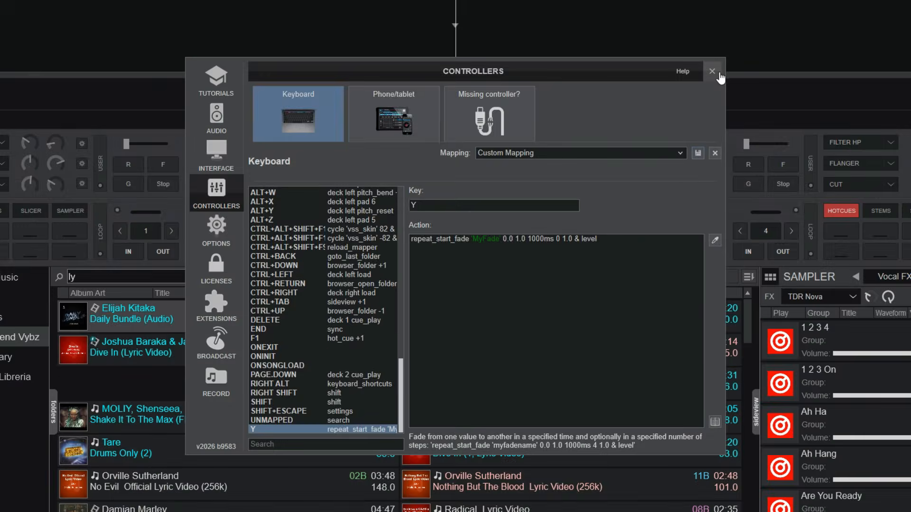
pyautogui.click(718, 75)
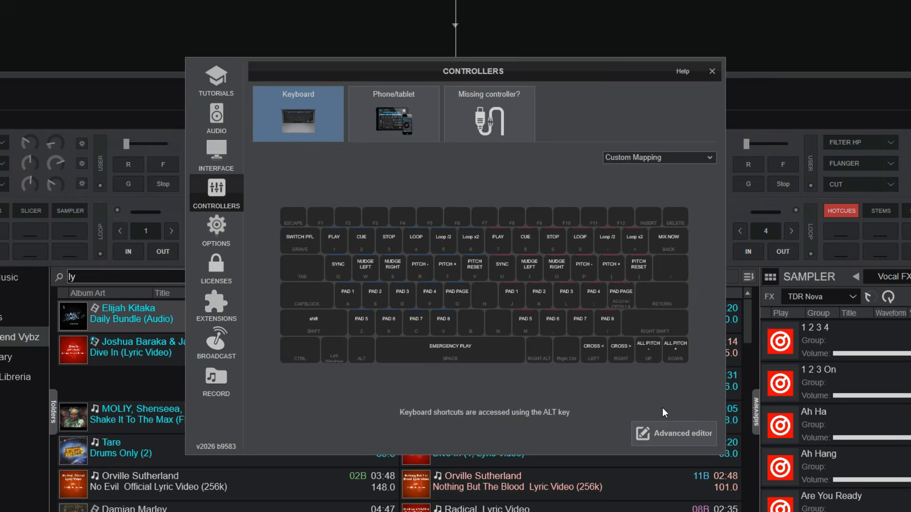
# Reopen the Y key's mapping in the advanced editor and set the fade's start value to 1.0.
pyautogui.click(674, 430)
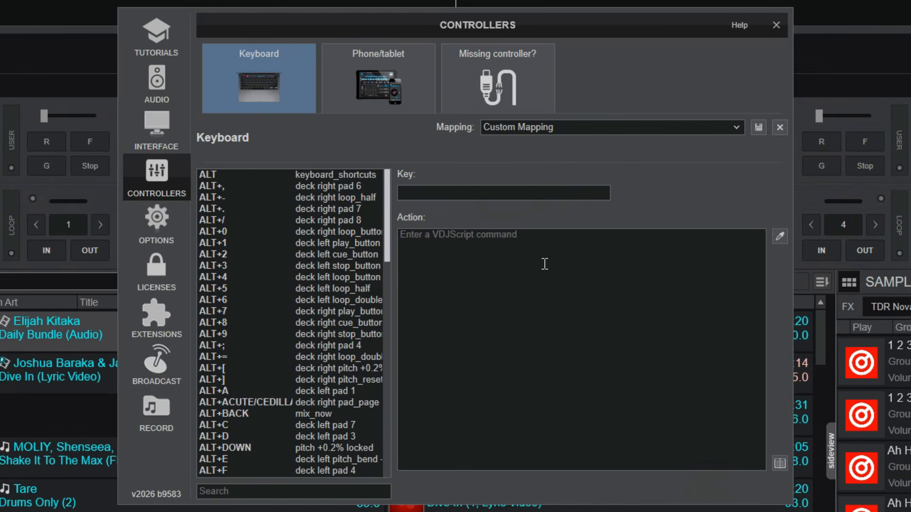
pyautogui.click(499, 195)
pyautogui.press('y')
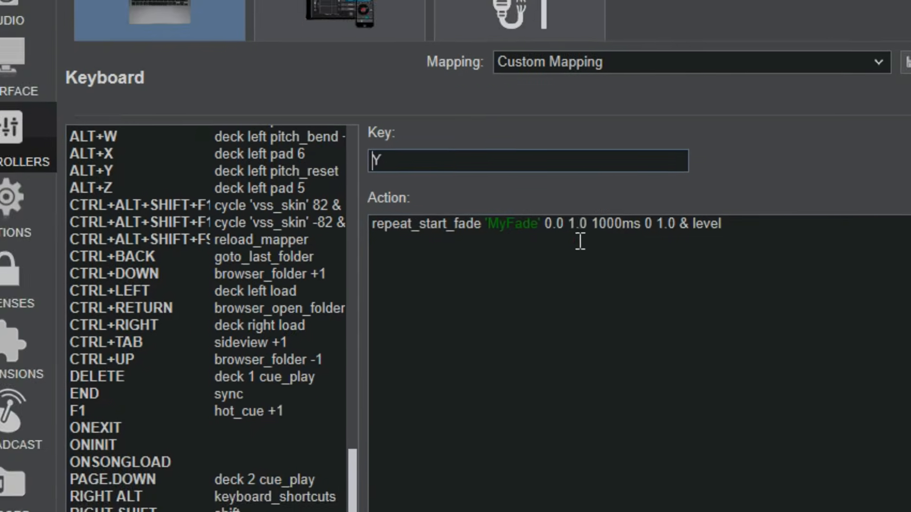
pyautogui.click(566, 224)
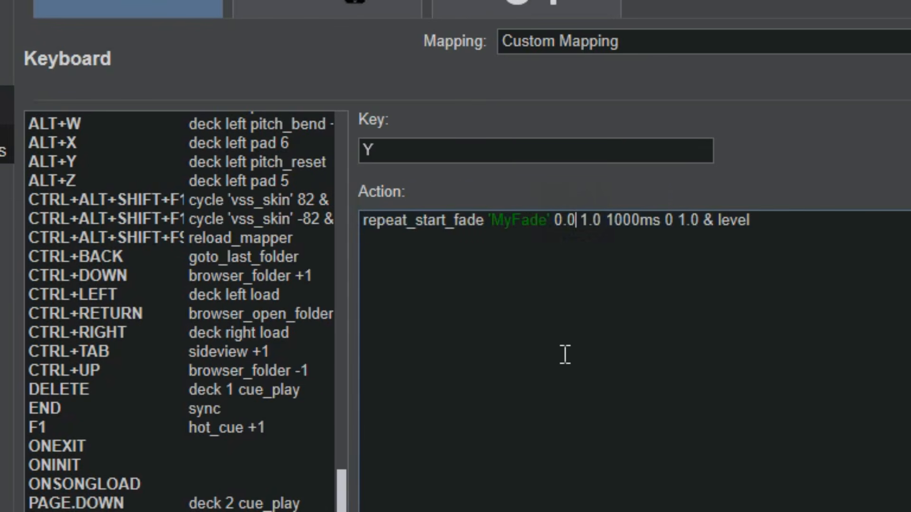
pyautogui.press('BackSpace')
pyautogui.press('BackSpace')
pyautogui.press('BackSpace')
pyautogui.write('1.0')
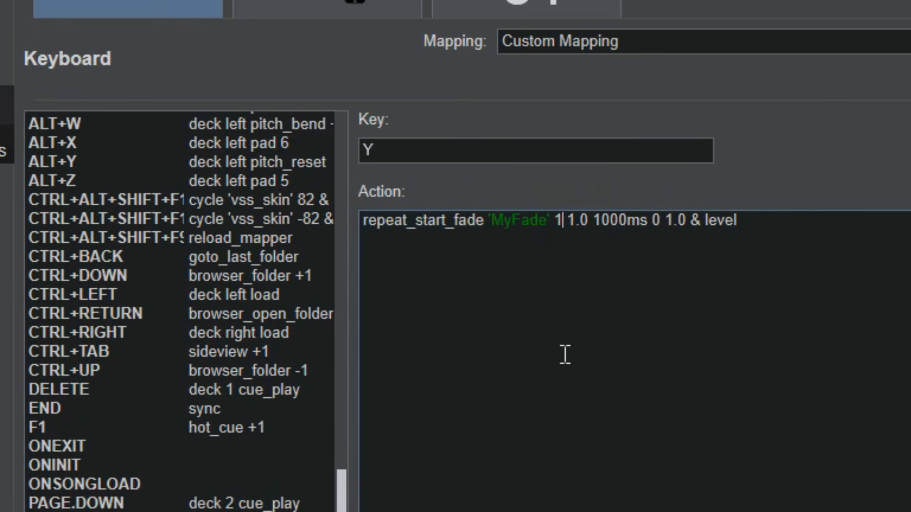
# Set the end value of the Y key's fade to 0.5.
pyautogui.click(600, 222)
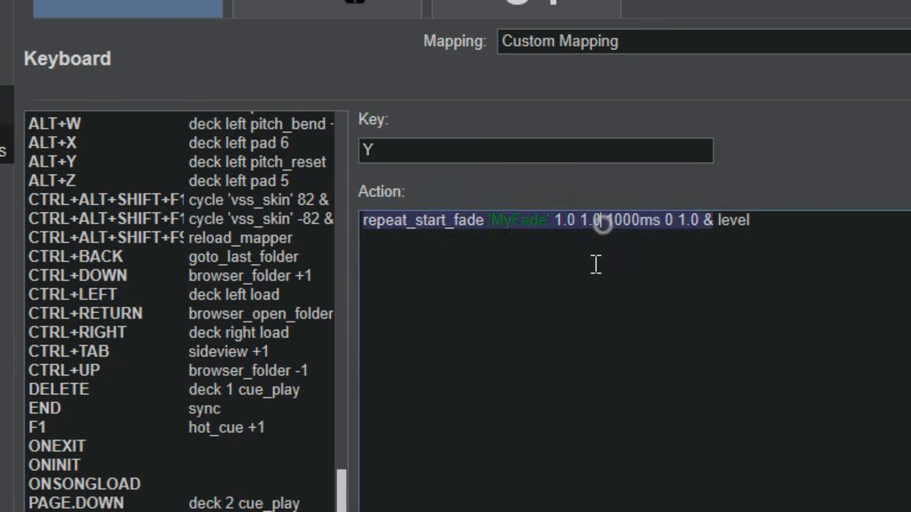
pyautogui.press('BackSpace')
pyautogui.press('BackSpace')
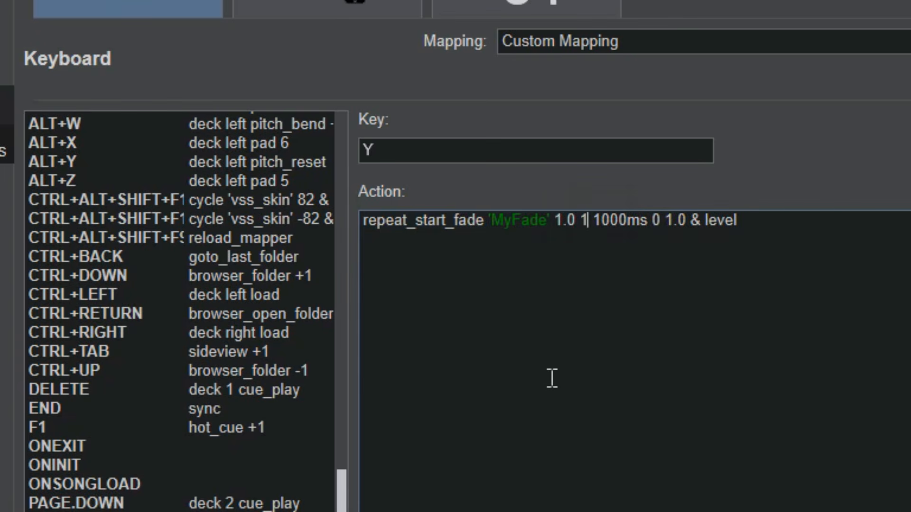
pyautogui.press('BackSpace')
pyautogui.write('0.5')
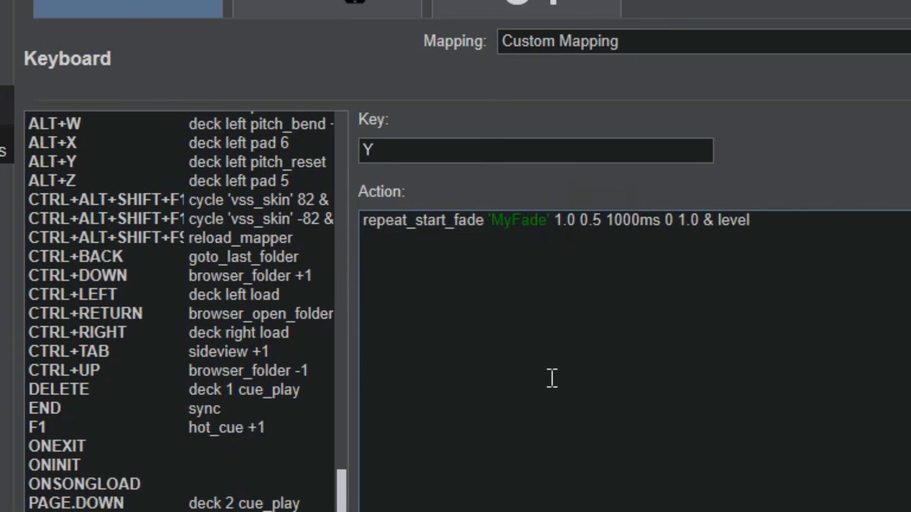
# Make the Y key's fade act on deck 2 level, then lower the right deck's volume fader to about half.
pyautogui.doubleClick(628, 219)
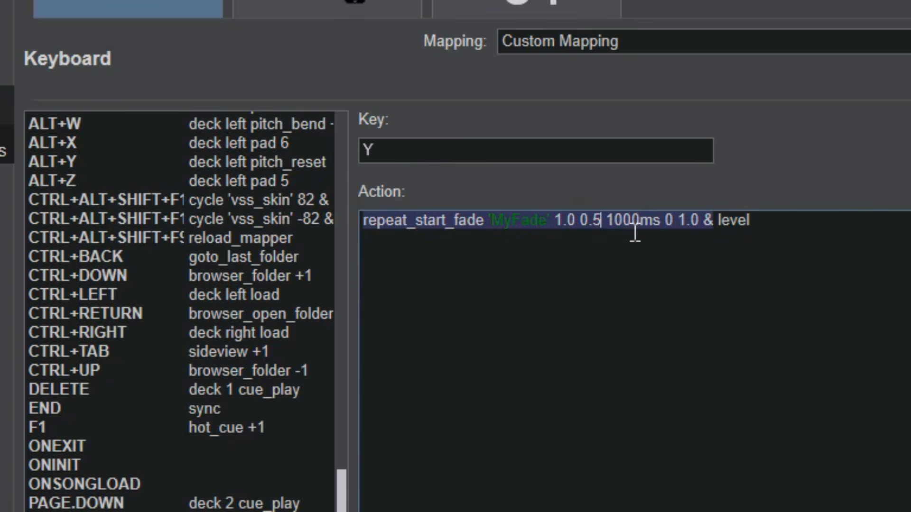
pyautogui.click(718, 221)
pyautogui.write('deck 1')
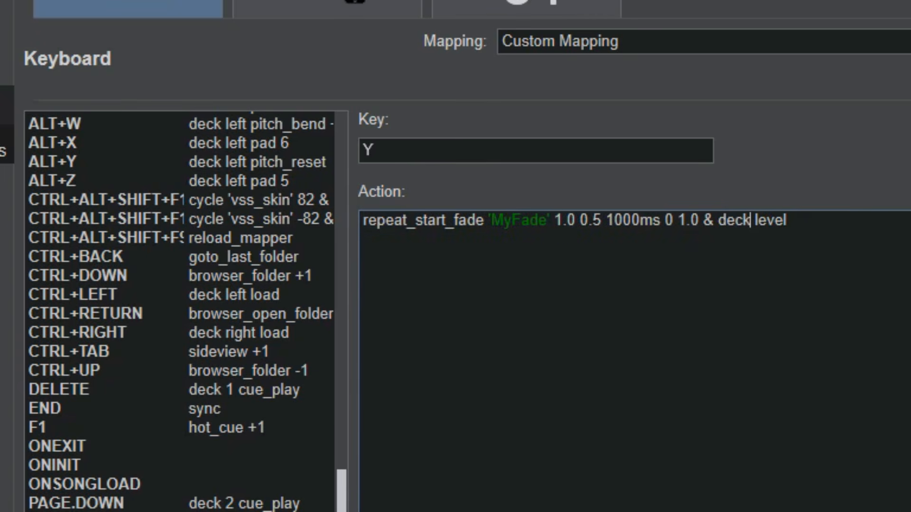
pyautogui.press('BackSpace')
pyautogui.write('2')
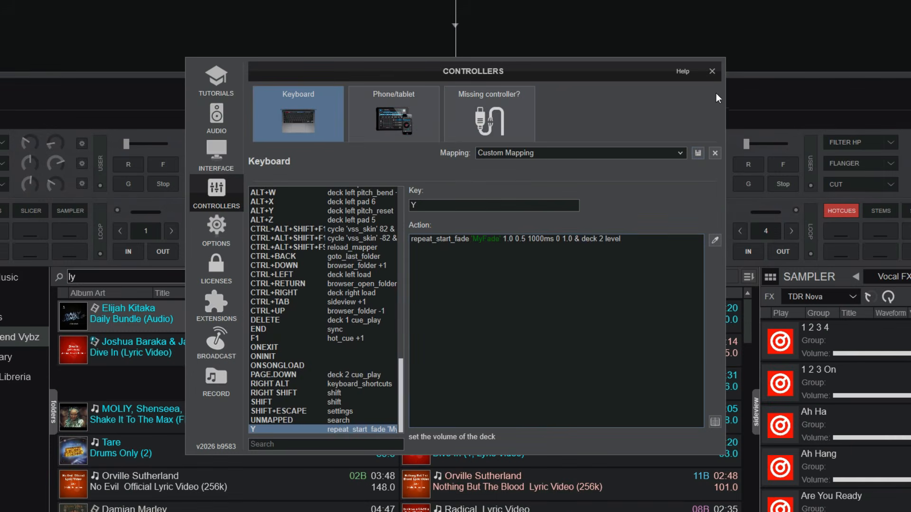
pyautogui.click(712, 71)
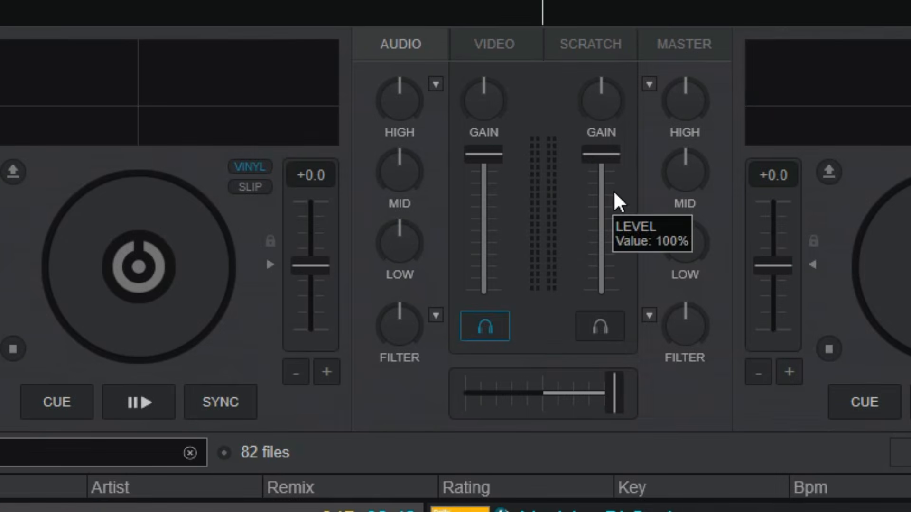
pyautogui.moveTo(601, 153); pyautogui.dragTo(601, 225)
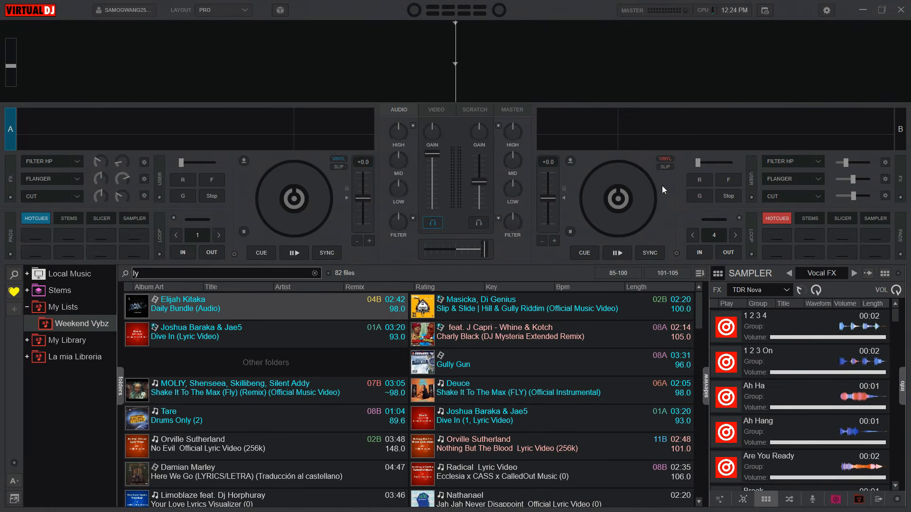
# Change the last number before the ampersand in the Y key's fade action to 0.5 and close the settings.
pyautogui.click(832, 11)
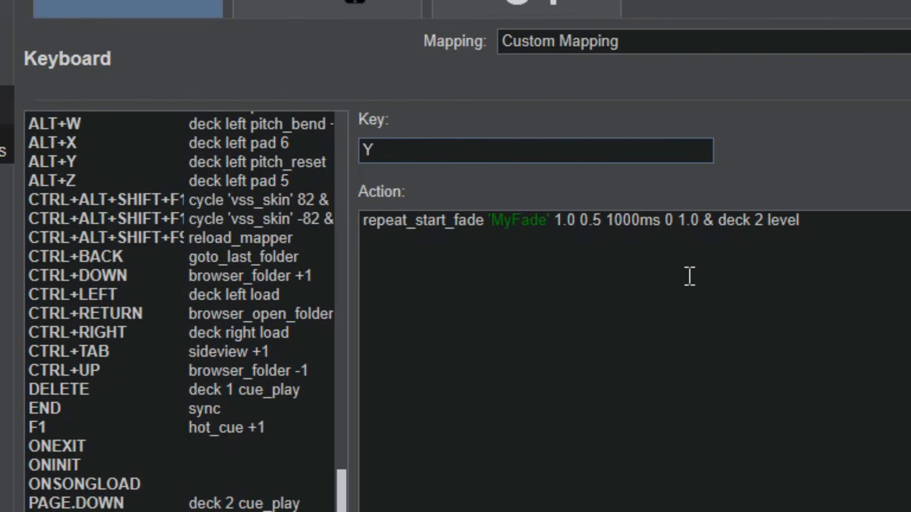
pyautogui.click(681, 295)
pyautogui.press('BackSpace')
pyautogui.press('BackSpace')
pyautogui.press('BackSpace')
pyautogui.write('0.5')
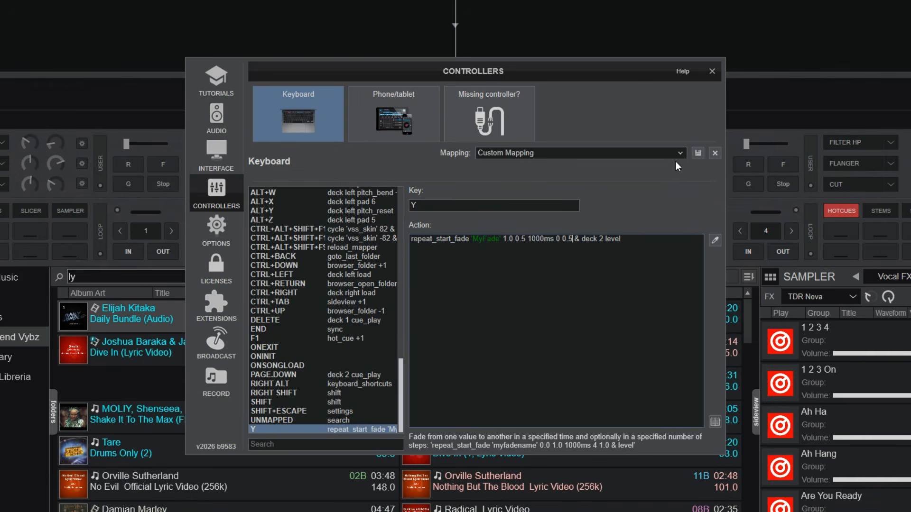
pyautogui.click(711, 72)
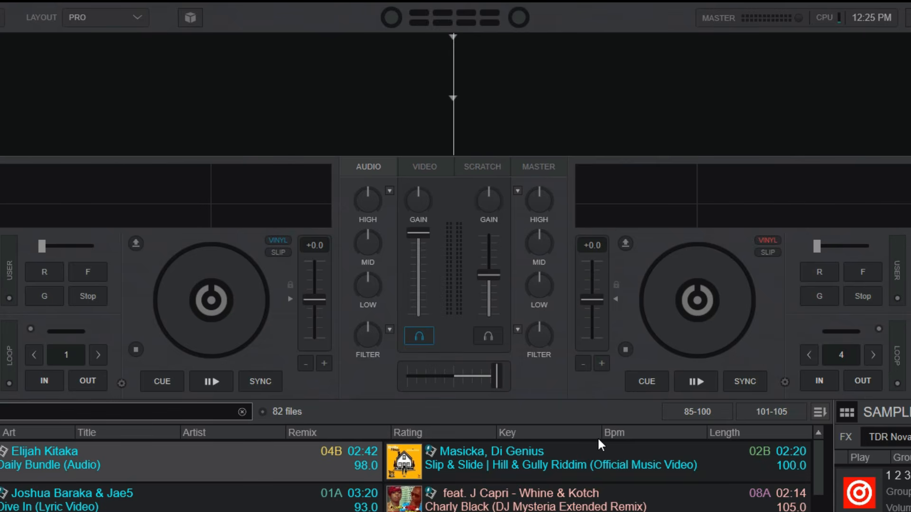
# Raise the right deck's volume fader to its maximum.
pyautogui.scroll(-1, 598, 440)
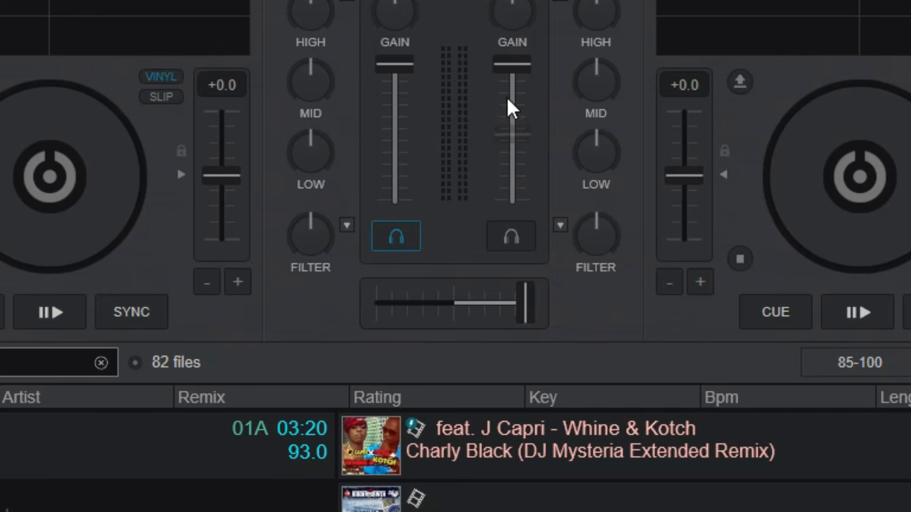
pyautogui.moveTo(525, 71)
pyautogui.mouseDown()
pyautogui.moveTo(528, 173)
pyautogui.moveTo(512, 116)
pyautogui.moveTo(523, 66)
pyautogui.mouseUp()
# Start a new mapping for the T key in the advanced keyboard editor.
pyautogui.click(827, 10)
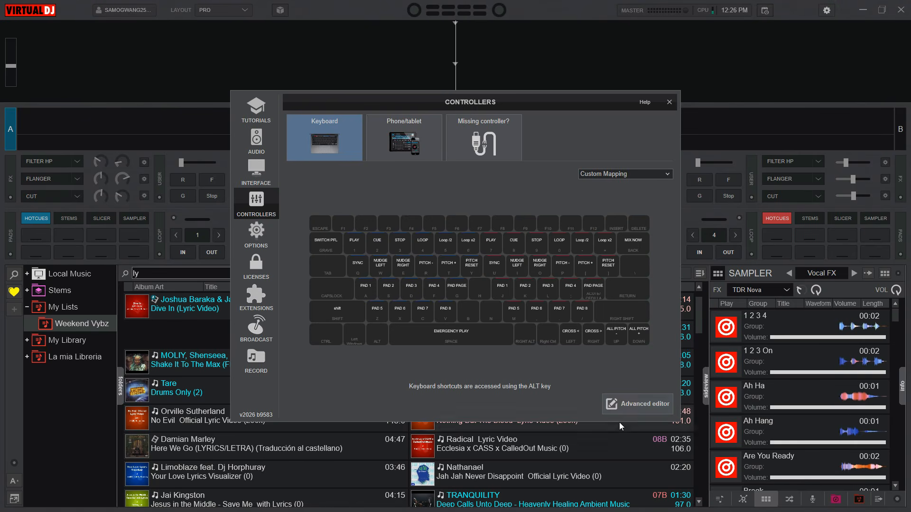
pyautogui.click(636, 403)
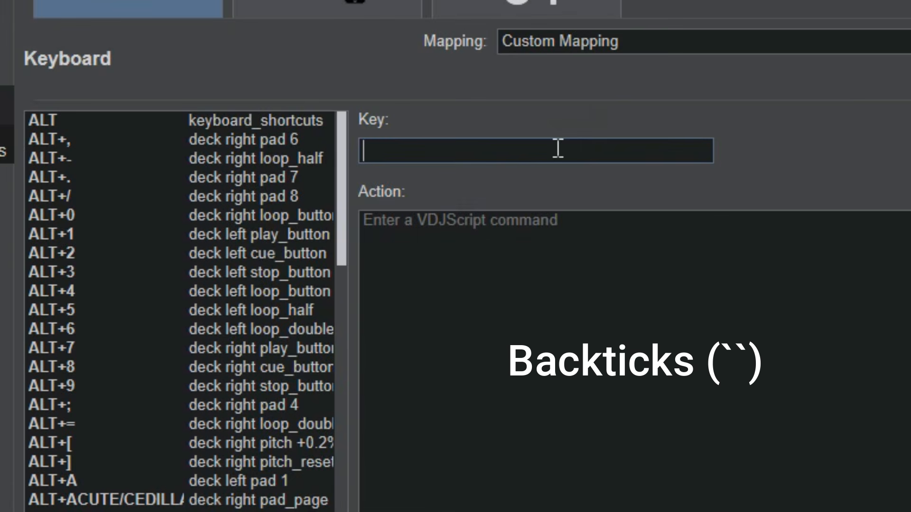
pyautogui.press('t')
pyautogui.click(495, 276)
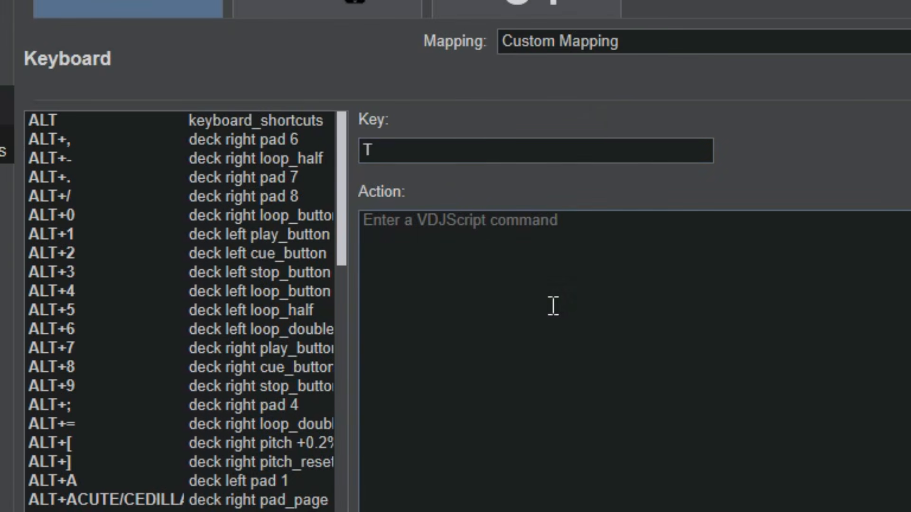
# Enter repeat_start_fade 'Position' `level` 0.8 1000ms 0 1.5 as the T key's action.
pyautogui.write('reo')
pyautogui.press('BackSpace')
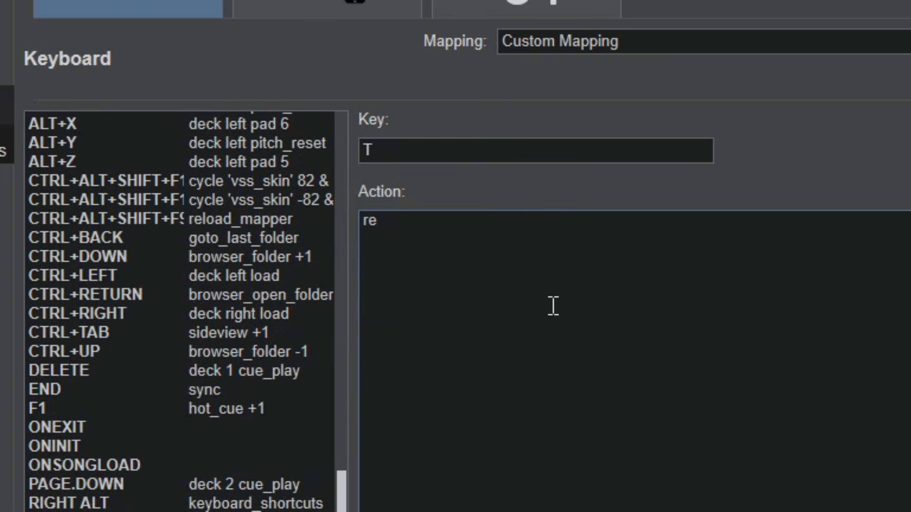
pyautogui.write('peat_s')
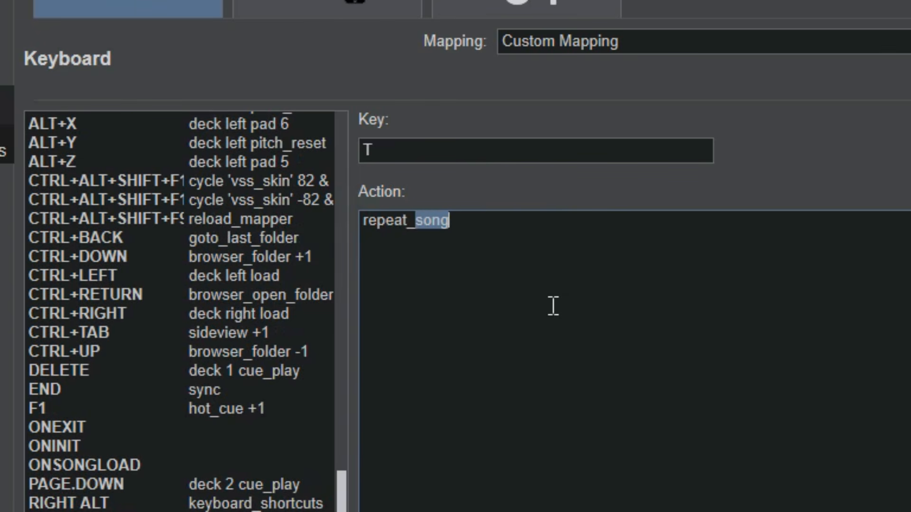
pyautogui.write('tart')
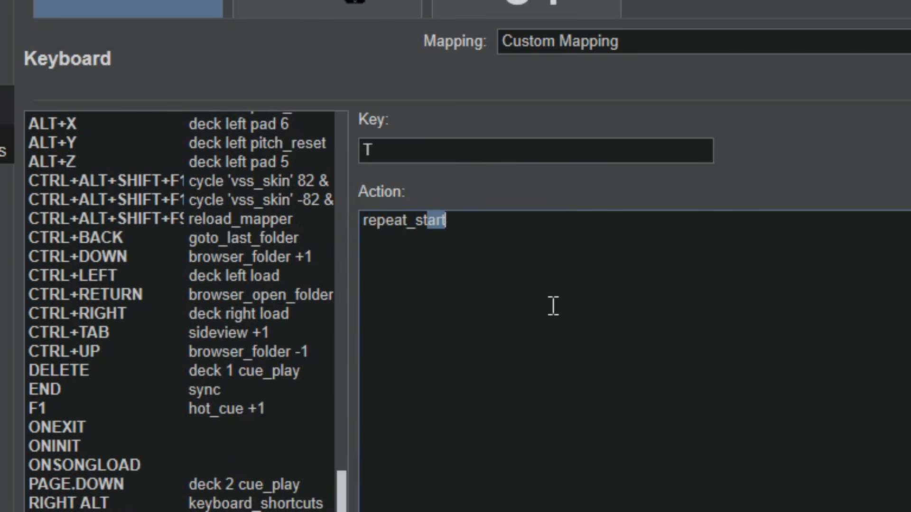
pyautogui.write('_f')
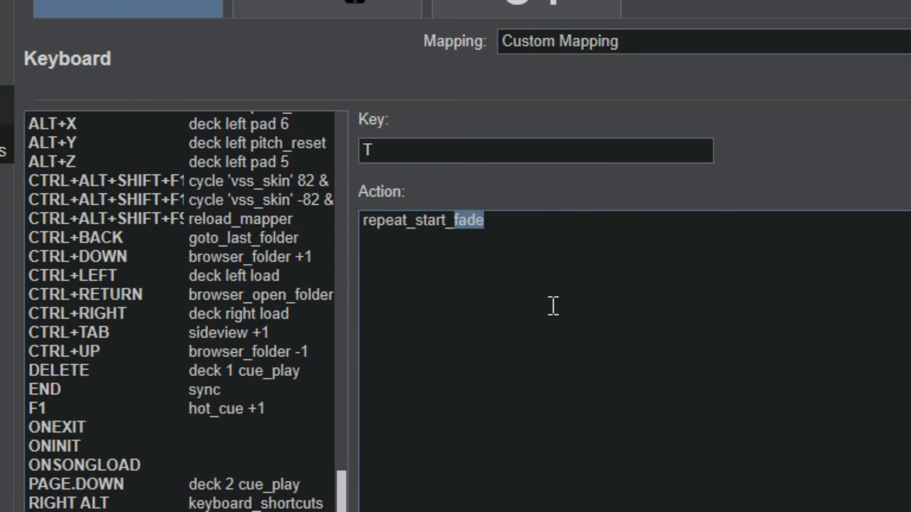
pyautogui.write('ade ')
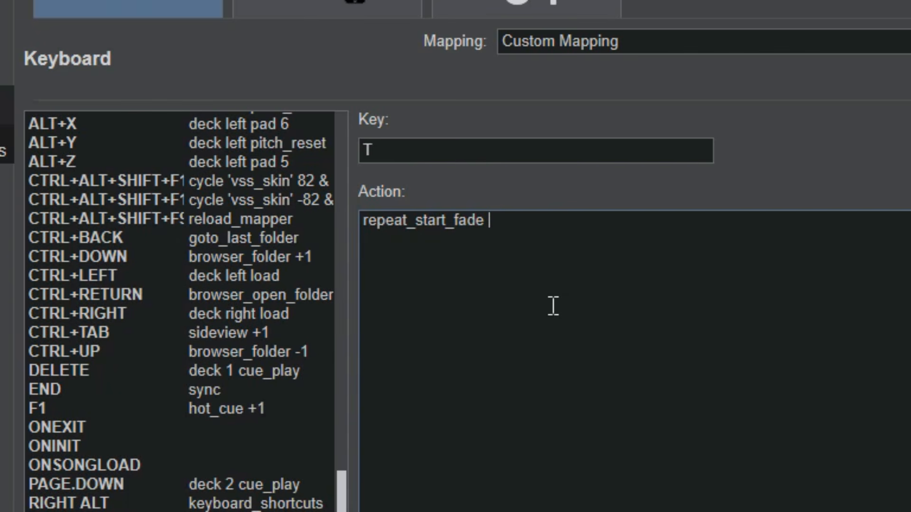
pyautogui.write("'Position'")
pyautogui.write('`level')
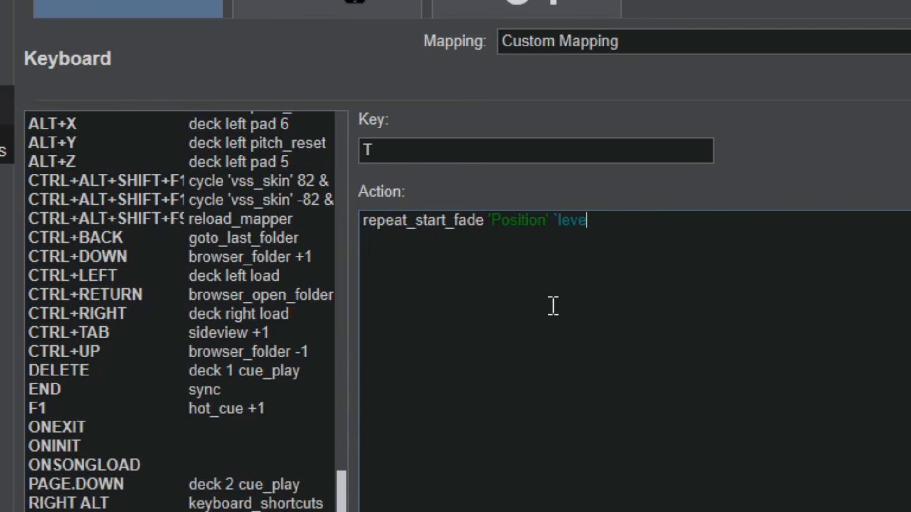
pyautogui.write('`')
pyautogui.write('0.8 1000')
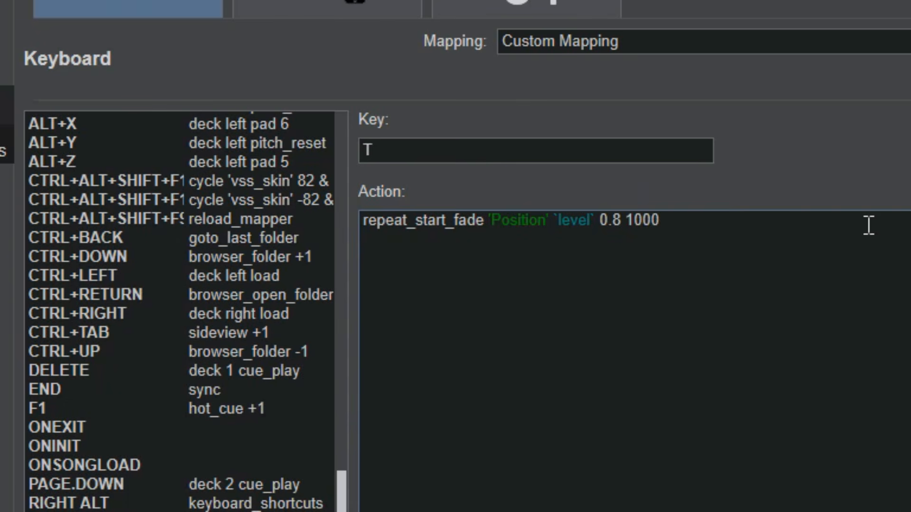
pyautogui.write('ms 0 1.5')
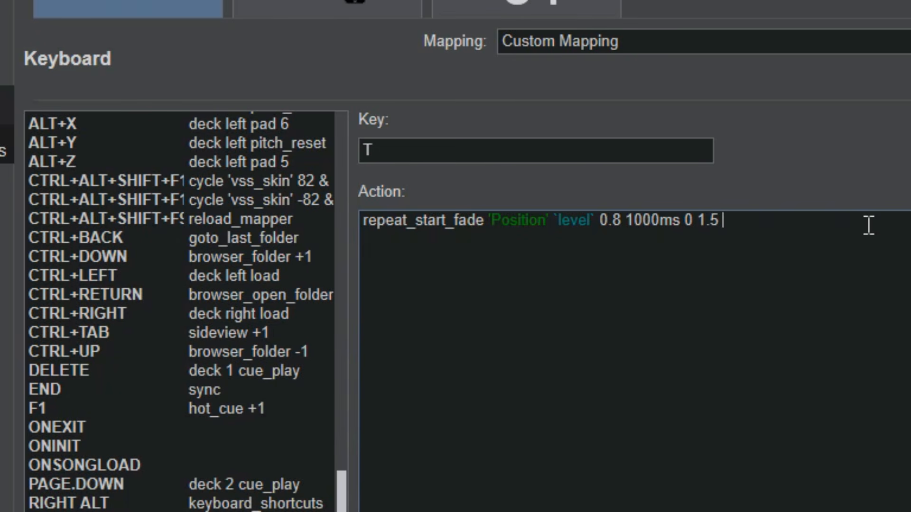
# Append & level to the end of the T key's fade action.
pyautogui.write(' & ')
pyautogui.write('level')
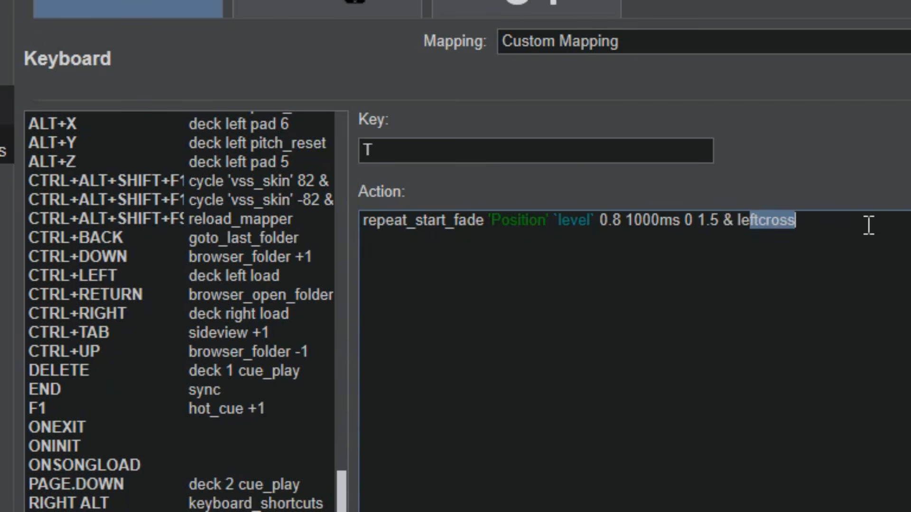
pyautogui.moveTo(801, 224); pyautogui.dragTo(736, 231)
pyautogui.click(844, 248)
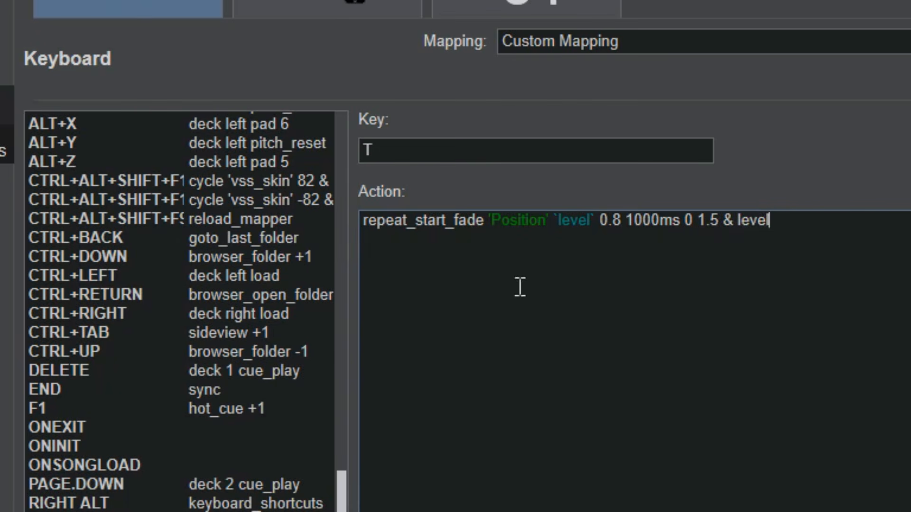
pyautogui.doubleClick(583, 219)
pyautogui.click(570, 230)
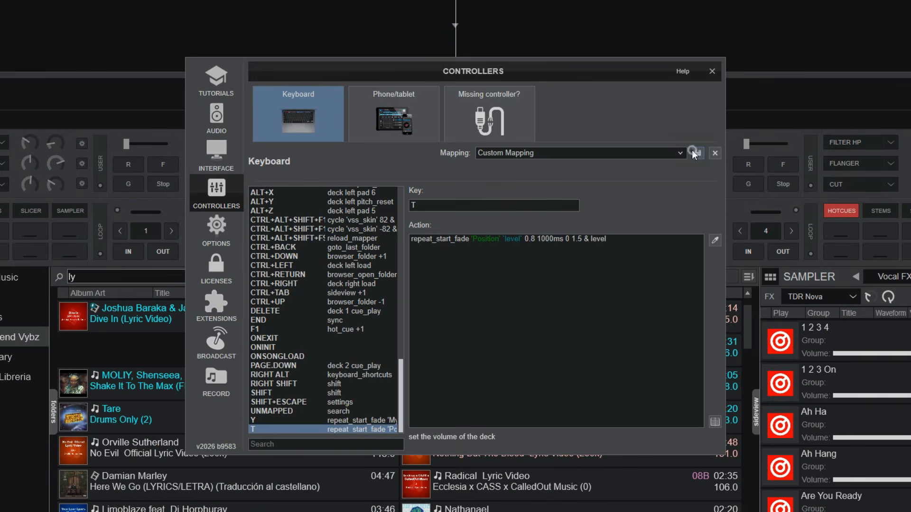
# Close the settings and lower the left deck's volume fader to about half.
pyautogui.click(712, 71)
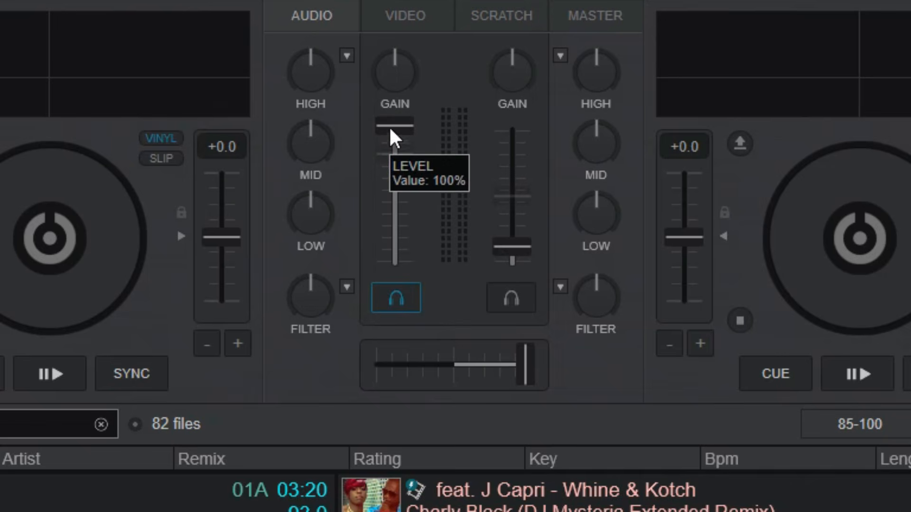
pyautogui.moveTo(390, 134); pyautogui.dragTo(398, 198)
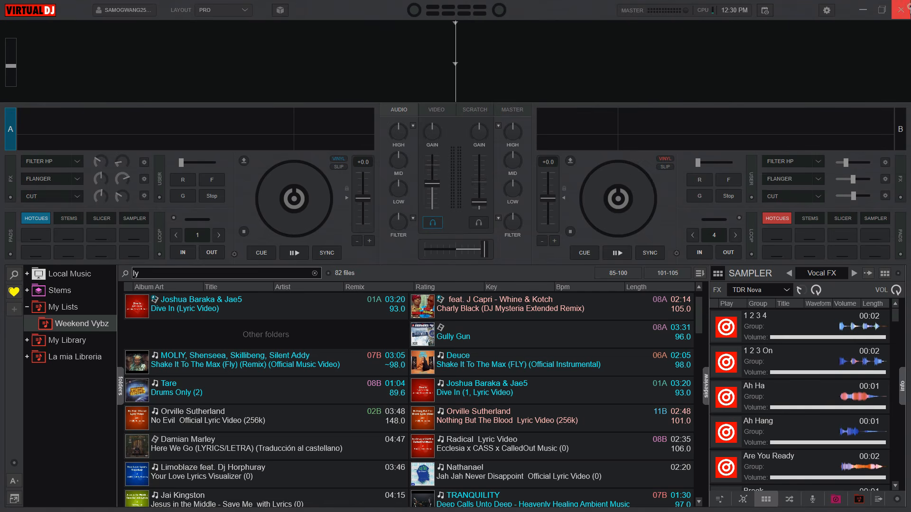
# Quit VirtualDJ and switch to the RSF - RepeatStartFade app.
pyautogui.click(901, 10)
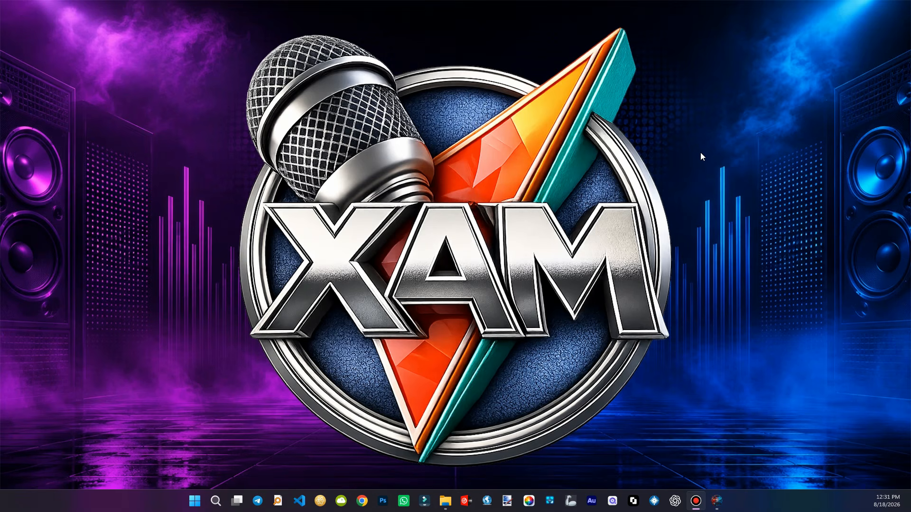
pyautogui.click(717, 501)
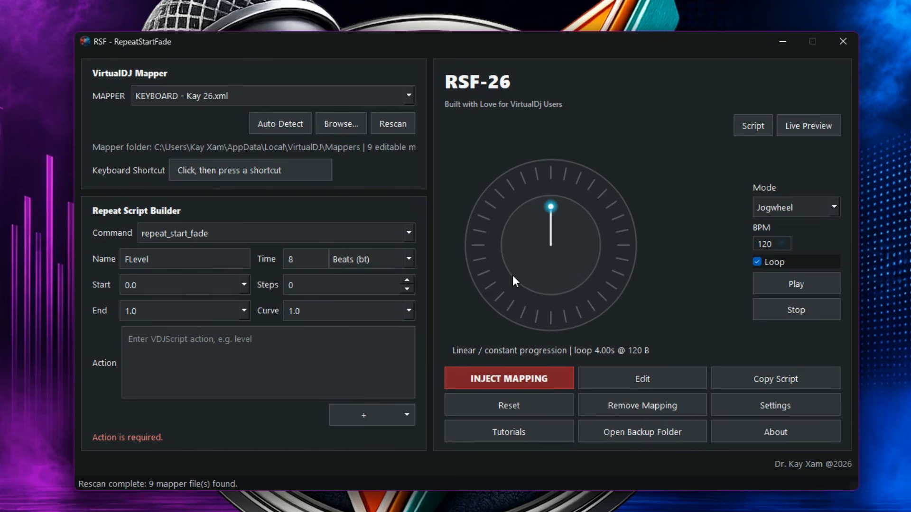
# Choose KEYBOARD - Custom Mapping.xml as the mapper and assign T as the keyboard shortcut.
pyautogui.click(409, 95)
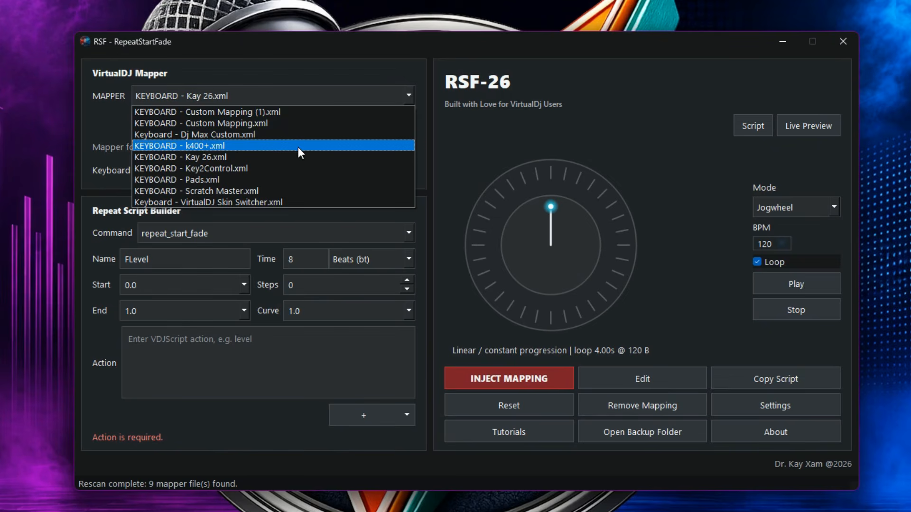
pyautogui.click(289, 124)
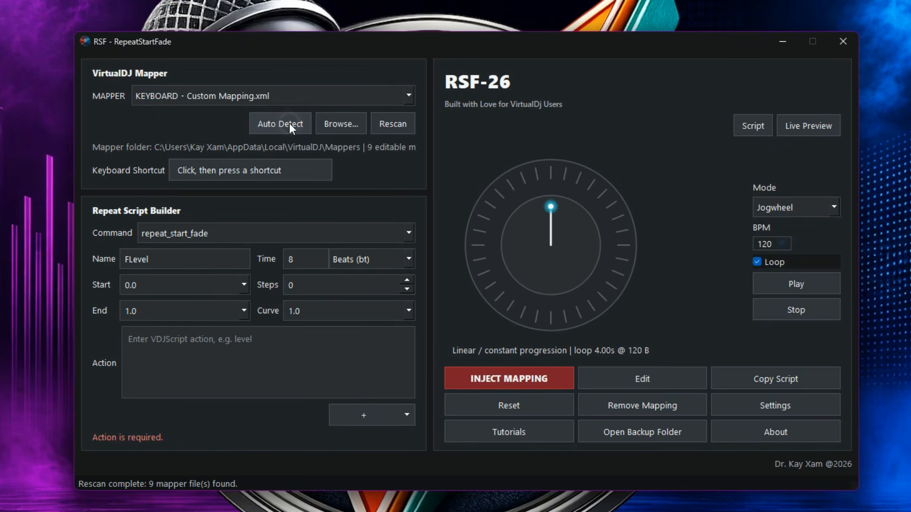
pyautogui.click(255, 170)
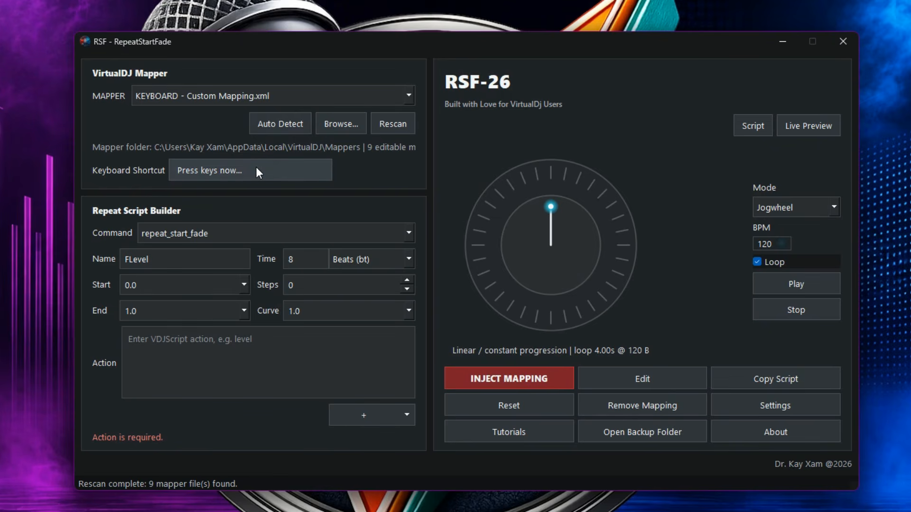
pyautogui.press('t')
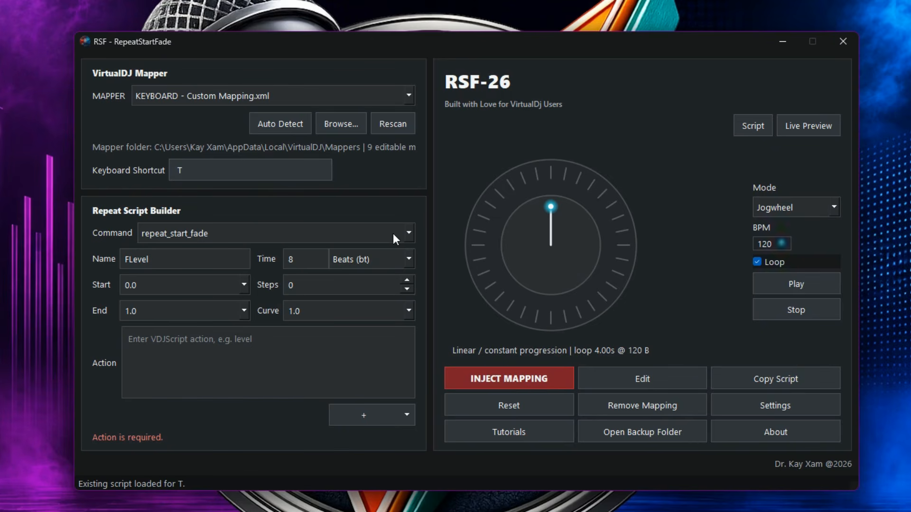
# Keep the repeat_start_fade command and name the script Tutorial.
pyautogui.click(408, 236)
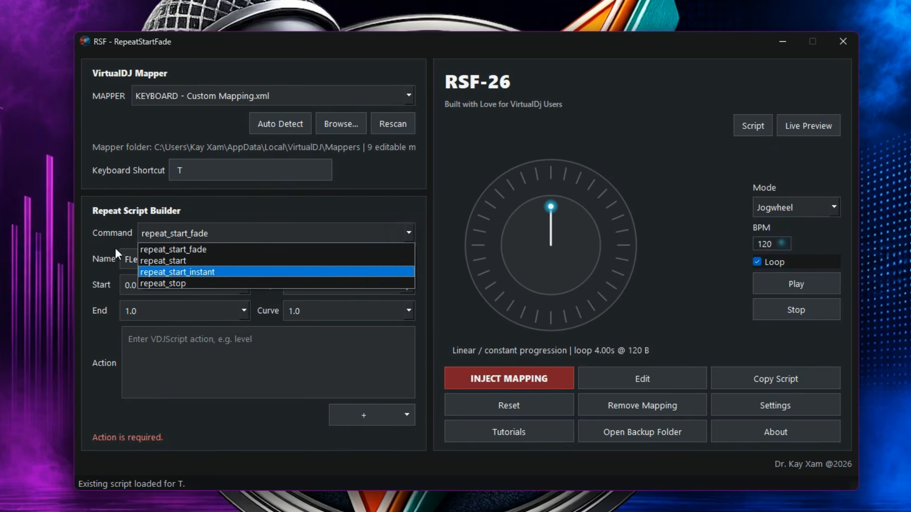
pyautogui.click(107, 236)
pyautogui.click(171, 265)
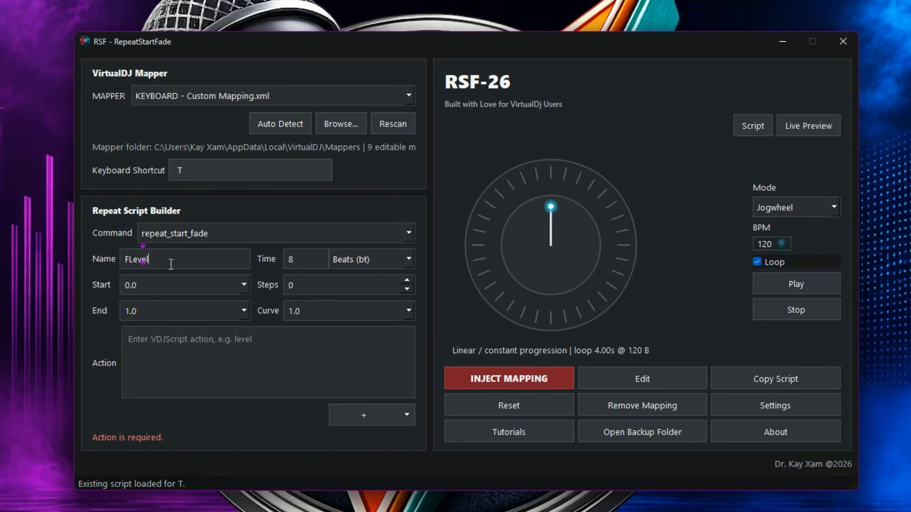
pyautogui.hotkey('ctrl', 'a')
pyautogui.write('Tutorial')
# Set the fade's end value to 0.8 and its time to 4 beats, leaving the curve at 1.0.
pyautogui.click(243, 310)
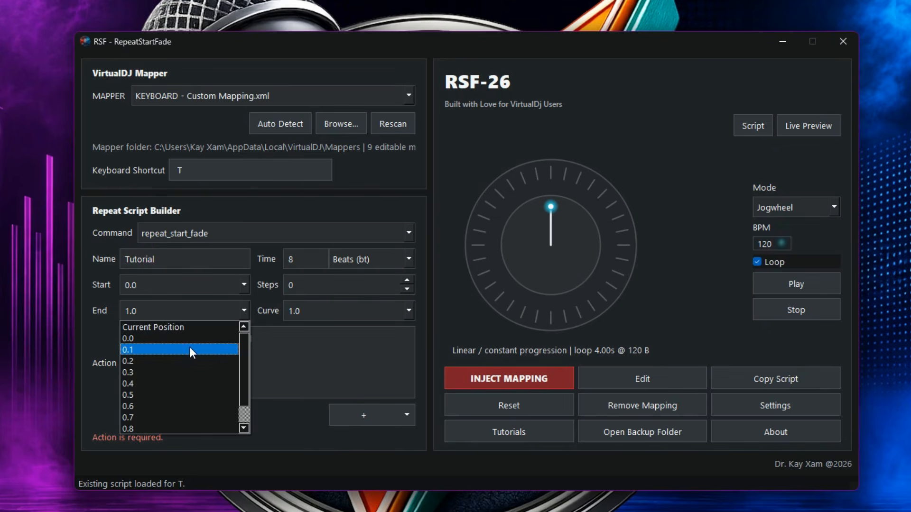
pyautogui.click(149, 428)
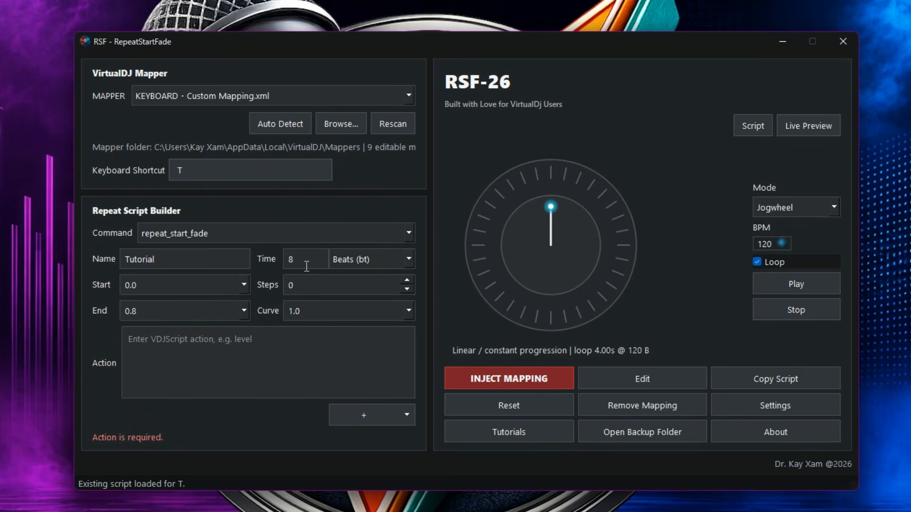
pyautogui.press('BackSpace')
pyautogui.write('4')
pyautogui.click(412, 311)
pyautogui.click(318, 299)
# Enter effect_slider 1 1 as the script's action.
pyautogui.click(255, 355)
pyautogui.write('effec')
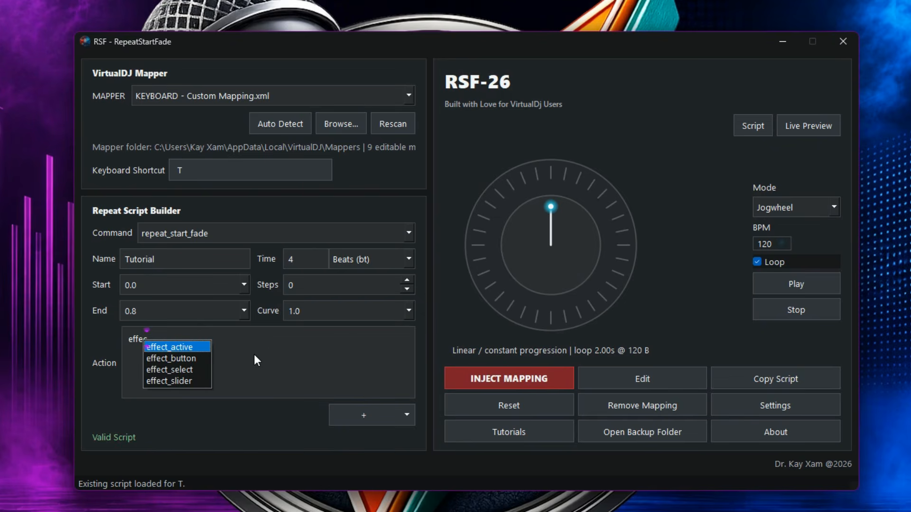
pyautogui.click(192, 381)
pyautogui.write('1 1')
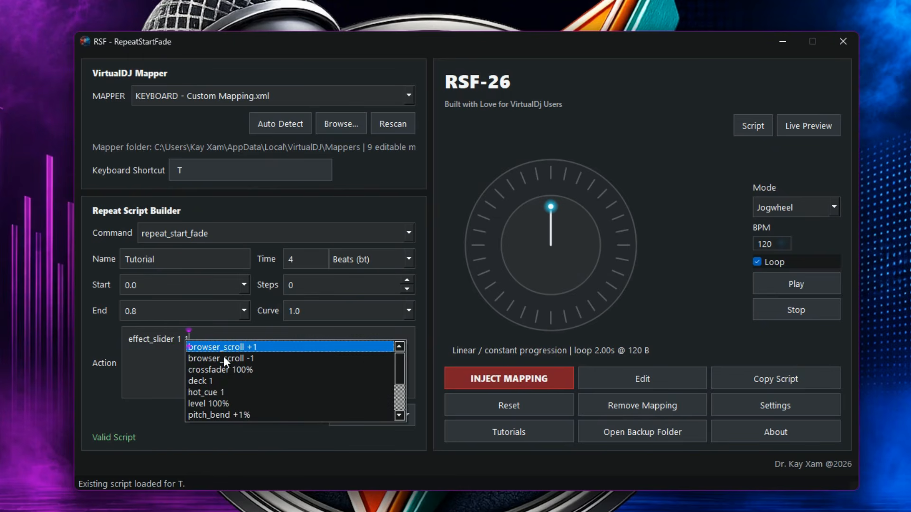
pyautogui.click(145, 373)
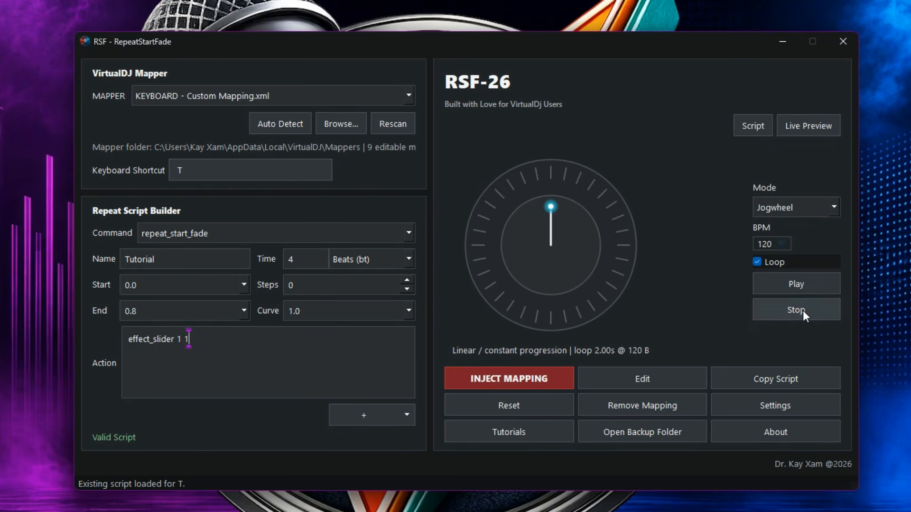
# Play the jogwheel preview of the fade and turn off looping.
pyautogui.click(800, 290)
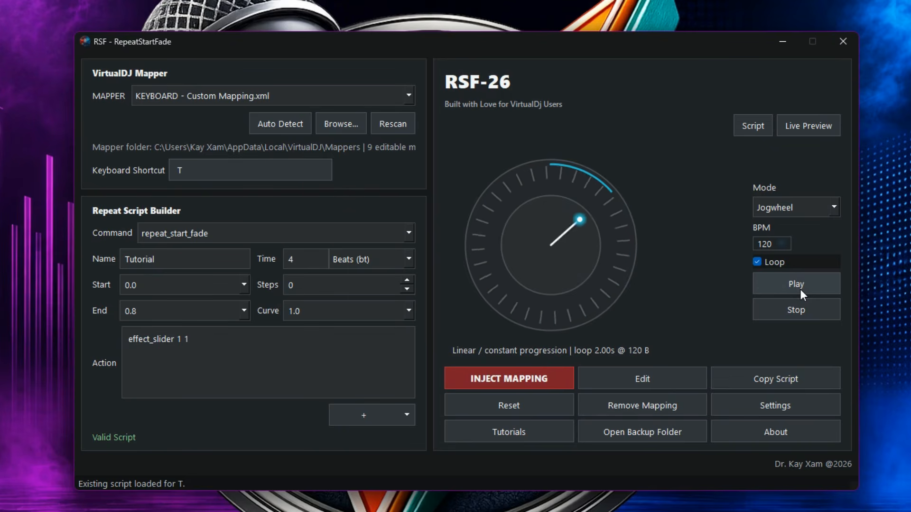
pyautogui.click(758, 262)
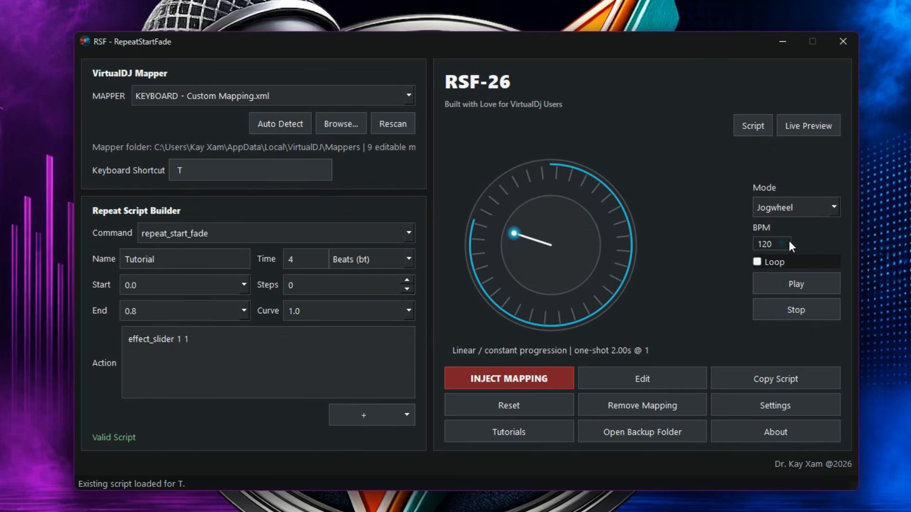
# Switch the preview mode to Knob and play the fade.
pyautogui.click(834, 209)
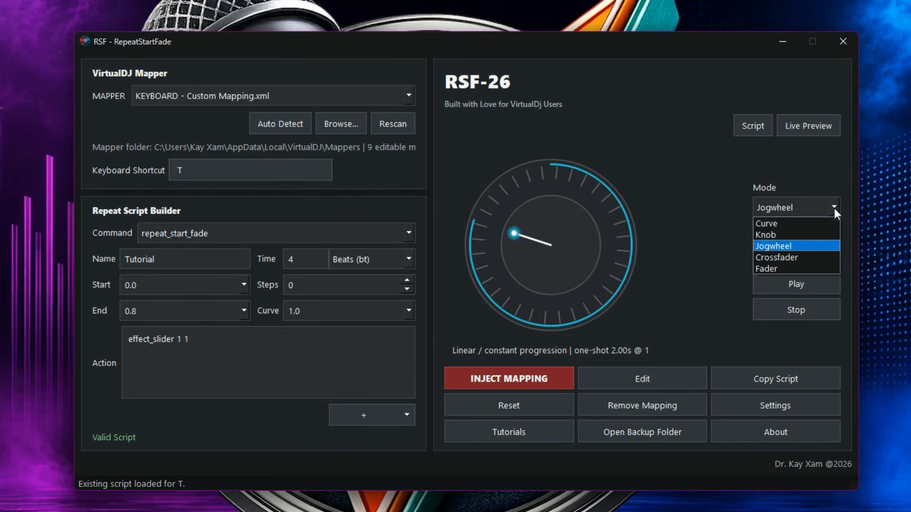
pyautogui.click(795, 235)
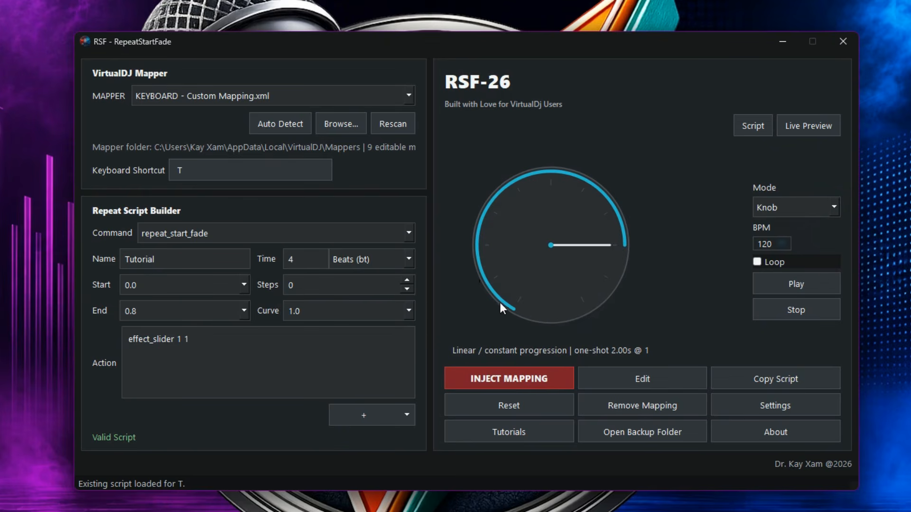
pyautogui.click(771, 288)
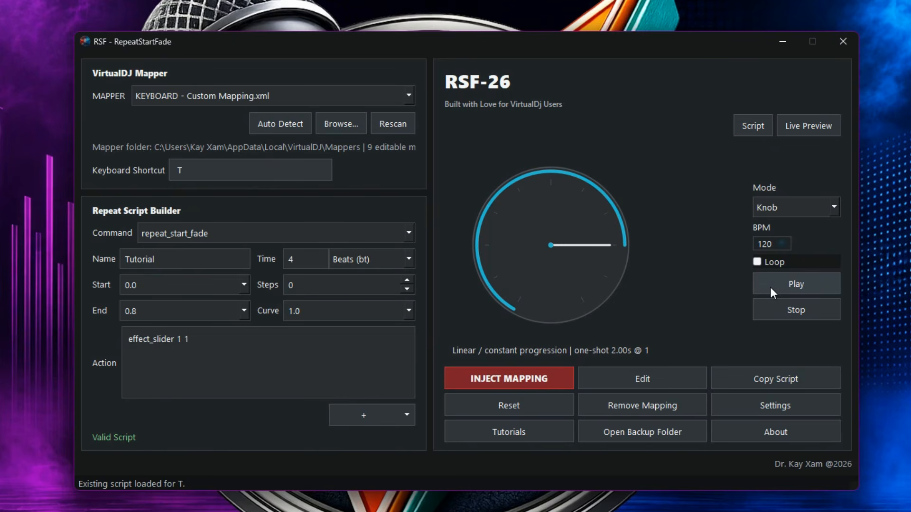
pyautogui.click(770, 286)
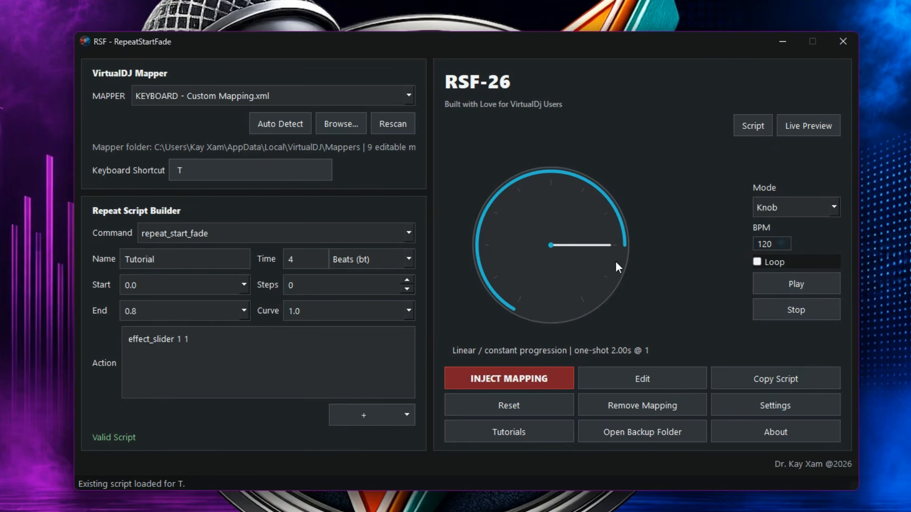
# Switch the preview mode to Crossfader and play the fade.
pyautogui.click(832, 206)
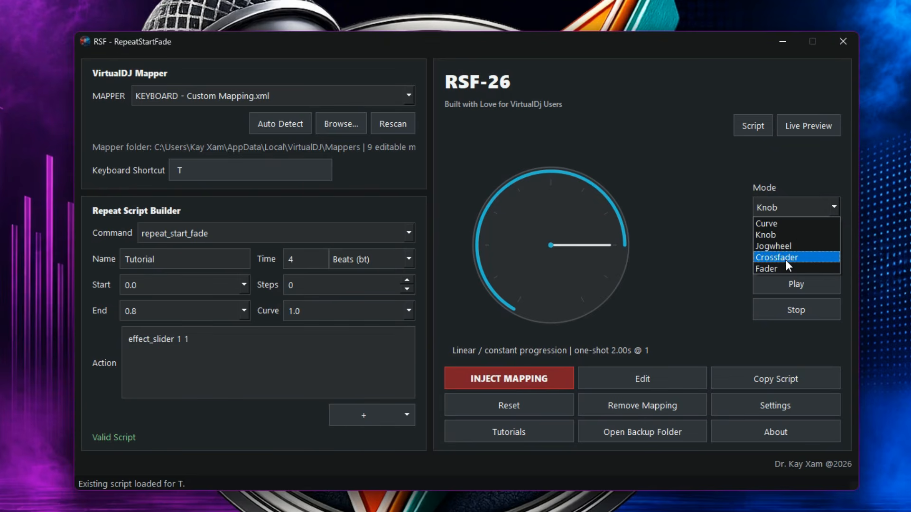
pyautogui.click(785, 260)
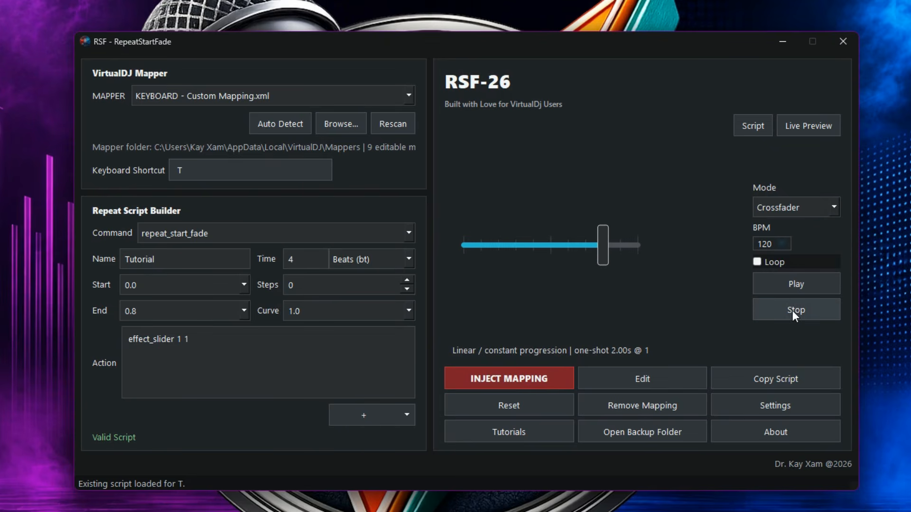
pyautogui.click(796, 291)
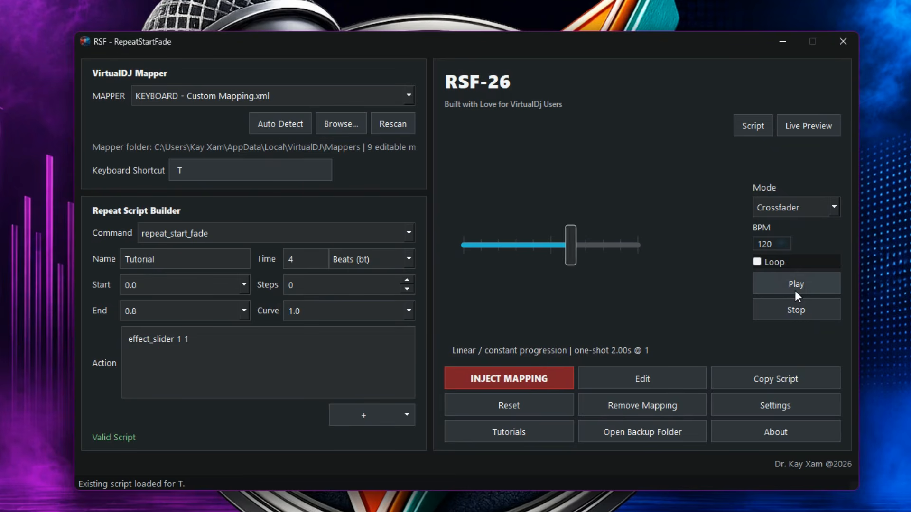
# Set the fade time to 2000 milliseconds and play the crossfader preview.
pyautogui.doubleClick(314, 259)
pyautogui.press('BackSpace')
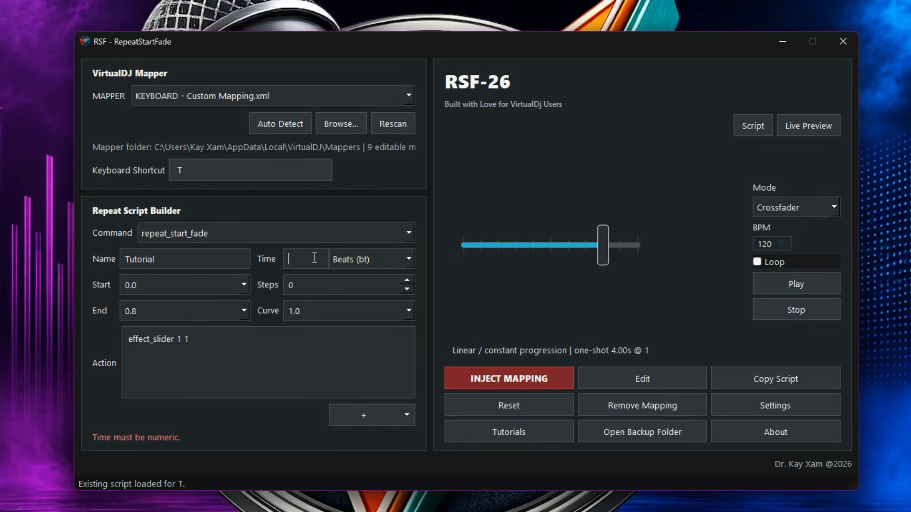
pyautogui.write('2000')
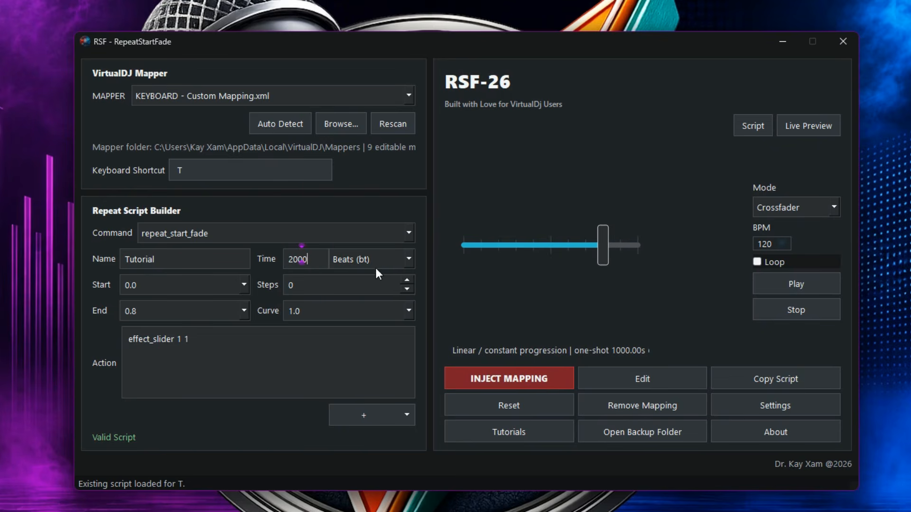
pyautogui.click(393, 261)
pyautogui.click(395, 275)
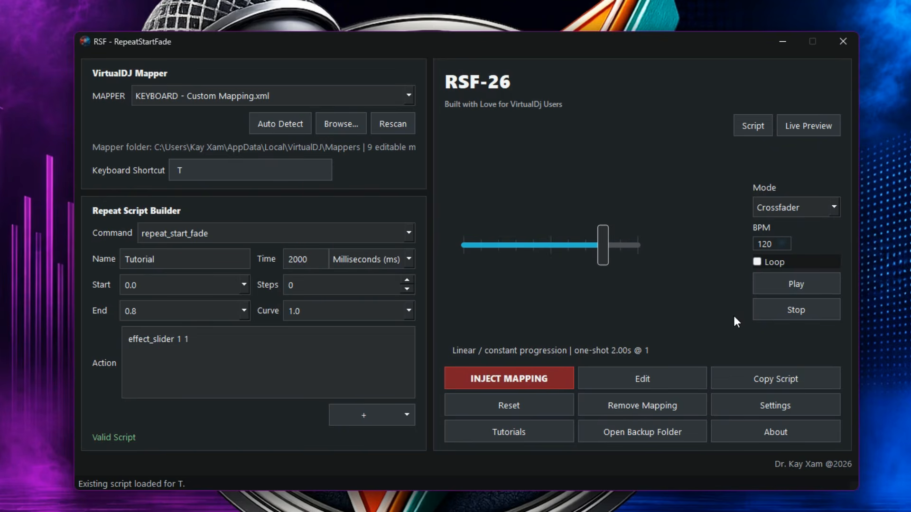
pyautogui.click(790, 285)
# Set the fade's steps to 3 and play the crossfader preview.
pyautogui.press('BackSpace')
pyautogui.write('3')
pyautogui.click(810, 283)
# Show the script text and compare the existing T key script with the generated one.
pyautogui.click(750, 123)
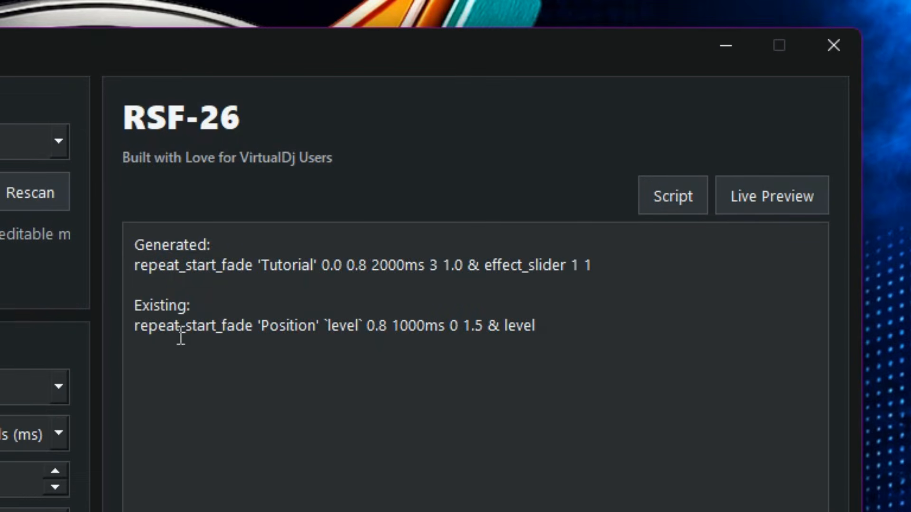
pyautogui.moveTo(131, 323); pyautogui.dragTo(535, 324)
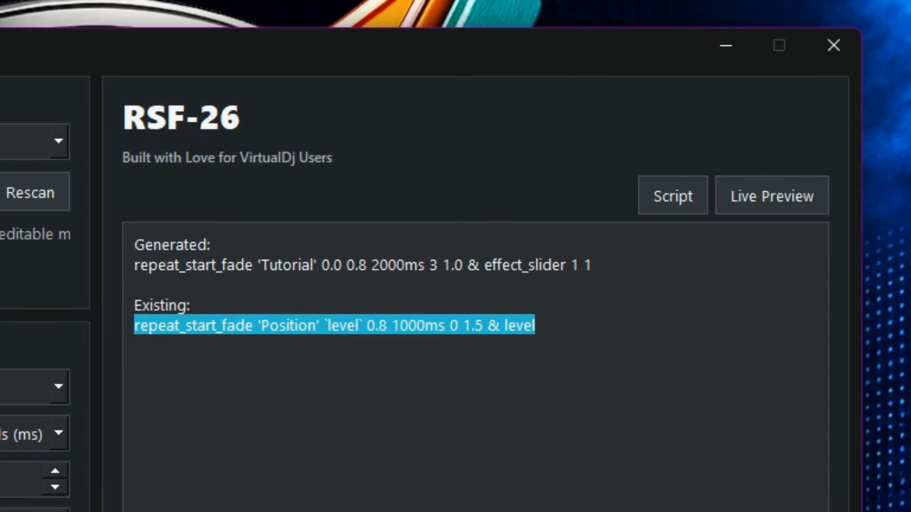
pyautogui.moveTo(134, 265); pyautogui.dragTo(610, 275)
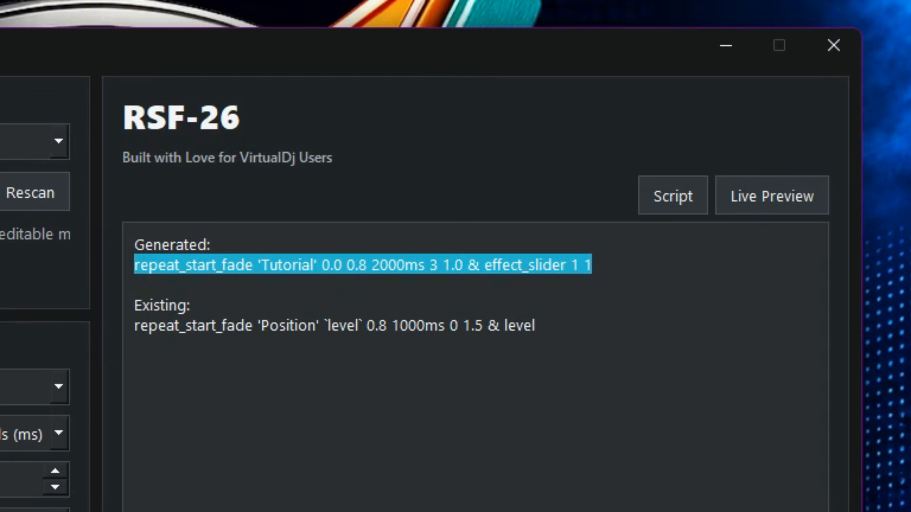
pyautogui.click(546, 278)
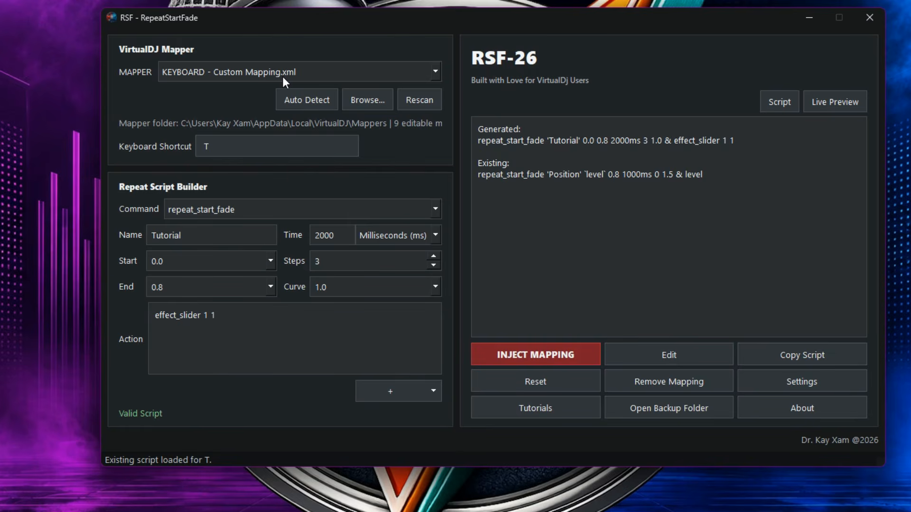
# Inject the generated script into the T key of the custom keyboard mapping, confirm it, and switch to VirtualDJ.
pyautogui.click(555, 360)
pyautogui.click(545, 314)
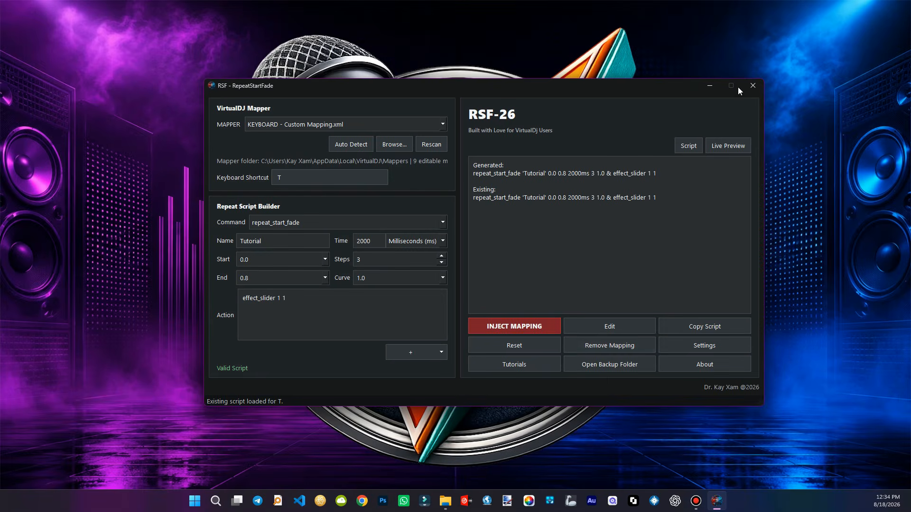
pyautogui.click(463, 500)
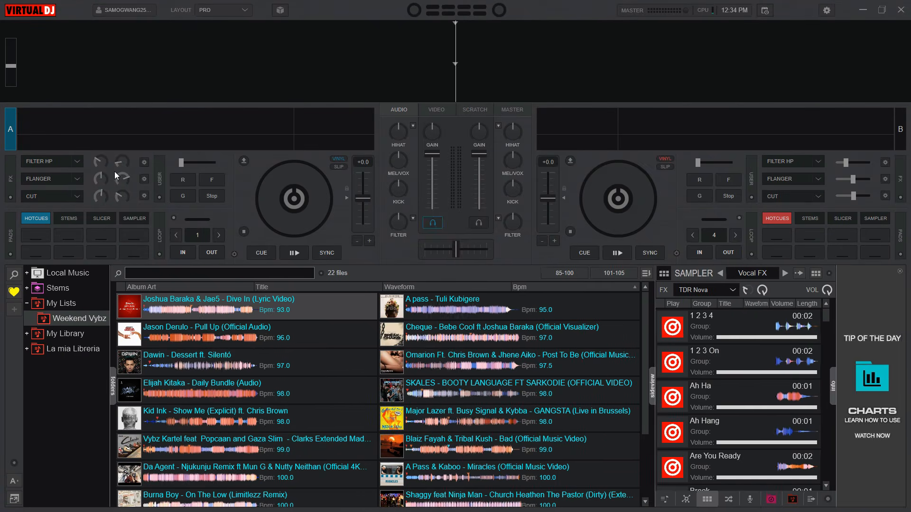